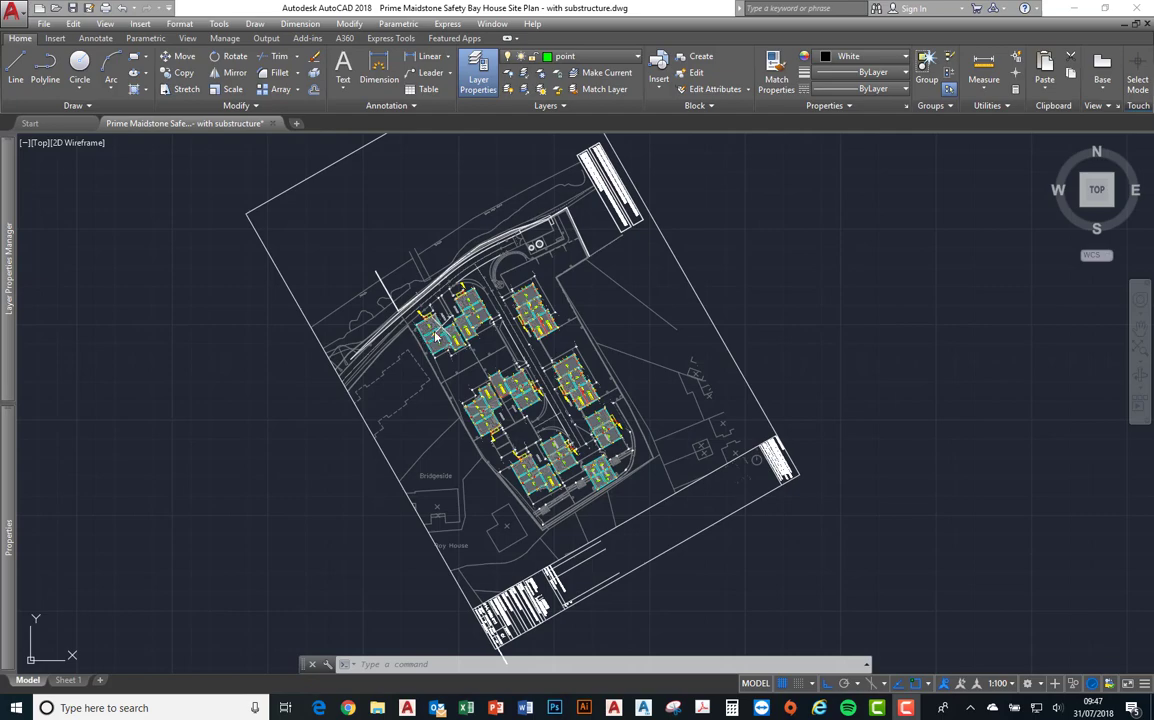
# - Examine the Plot 1 and Plot 2 foundation plans and the drawing's layer list
pyautogui.scroll(5, 390, 320)
pyautogui.scroll(4, 420, 312)
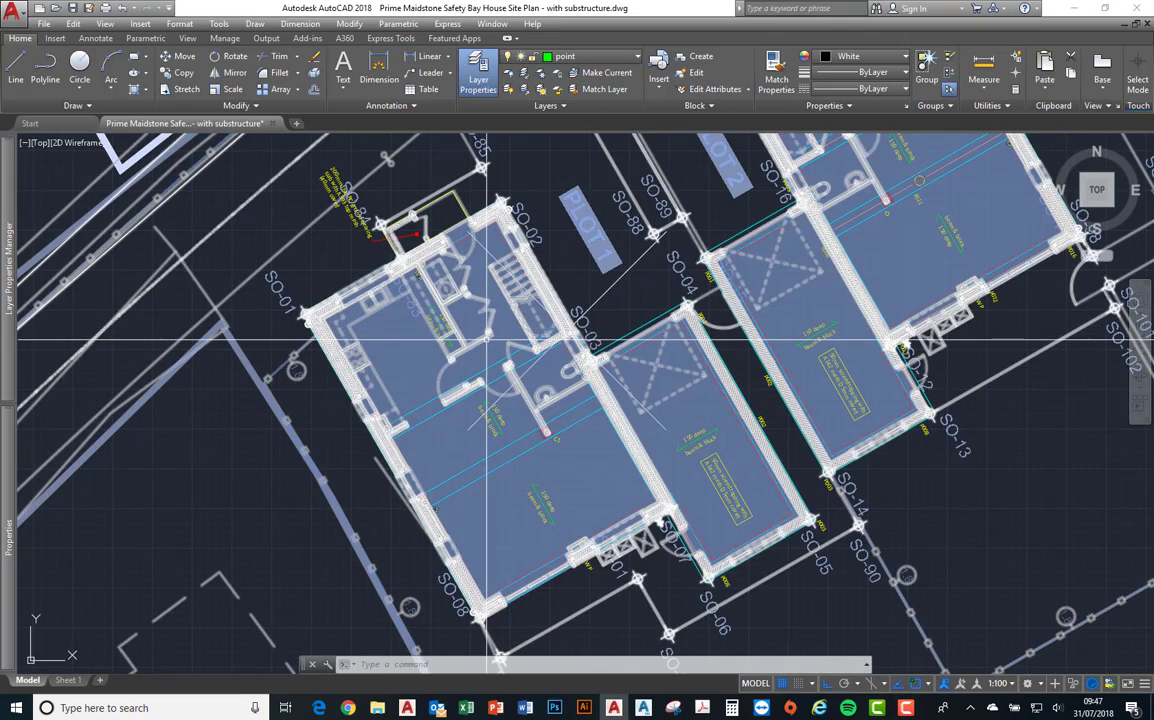
pyautogui.moveTo(486, 339)
pyautogui.mouseDown(button='middle')
pyautogui.moveTo(531, 398)
pyautogui.moveTo(478, 324)
pyautogui.moveTo(490, 349)
pyautogui.mouseUp(button='middle')
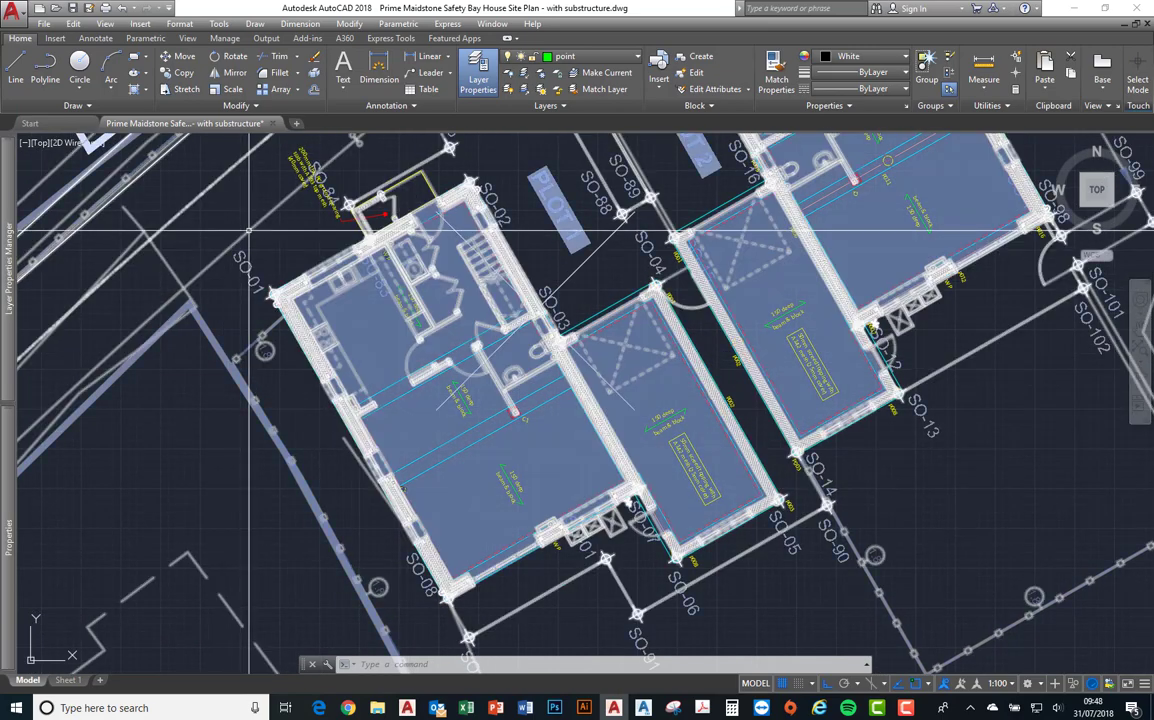
pyautogui.click(205, 338)
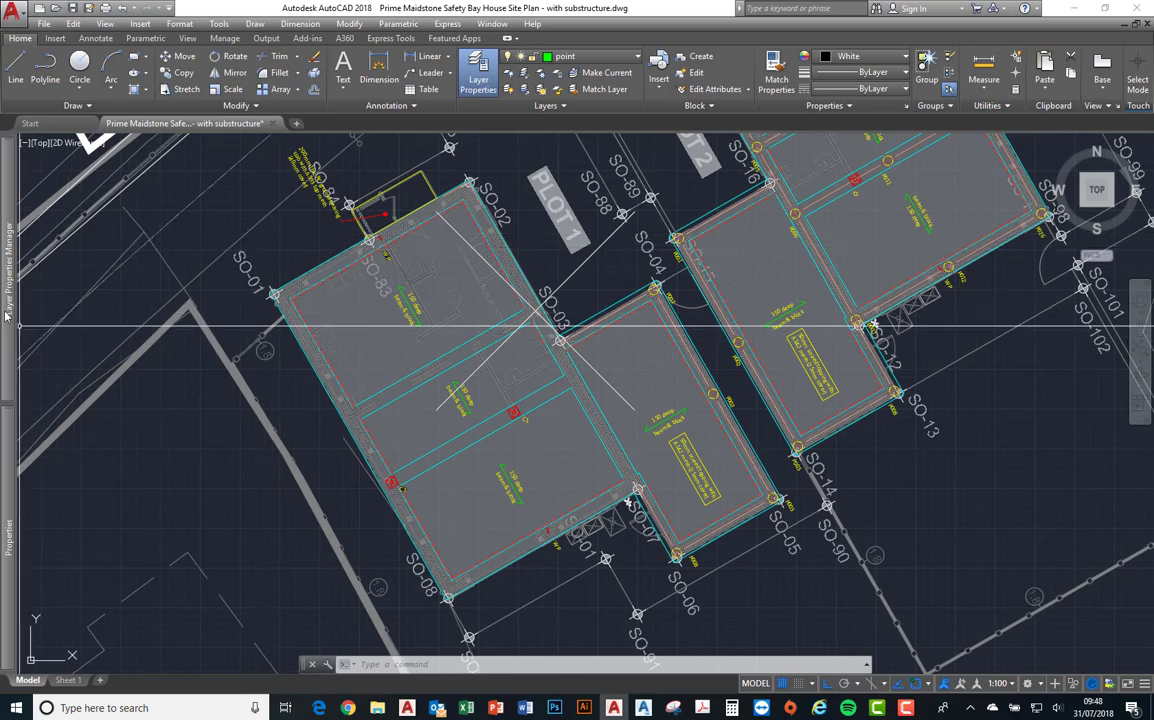
pyautogui.moveTo(10, 280)
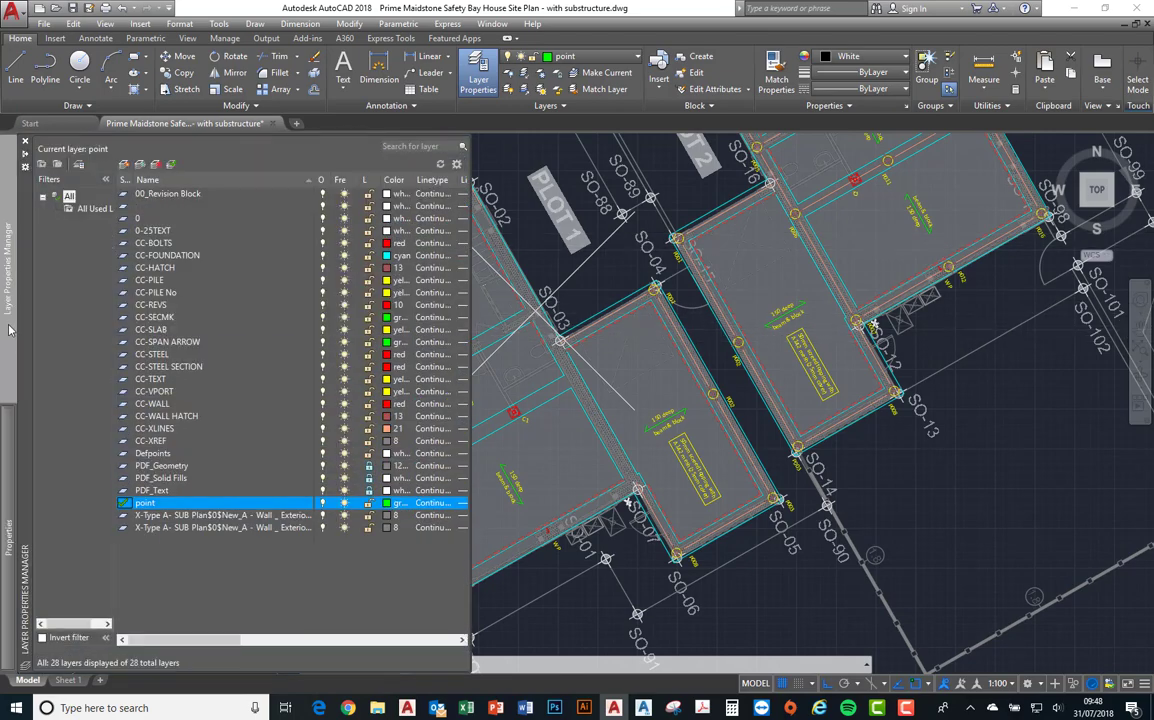
pyautogui.click(481, 72)
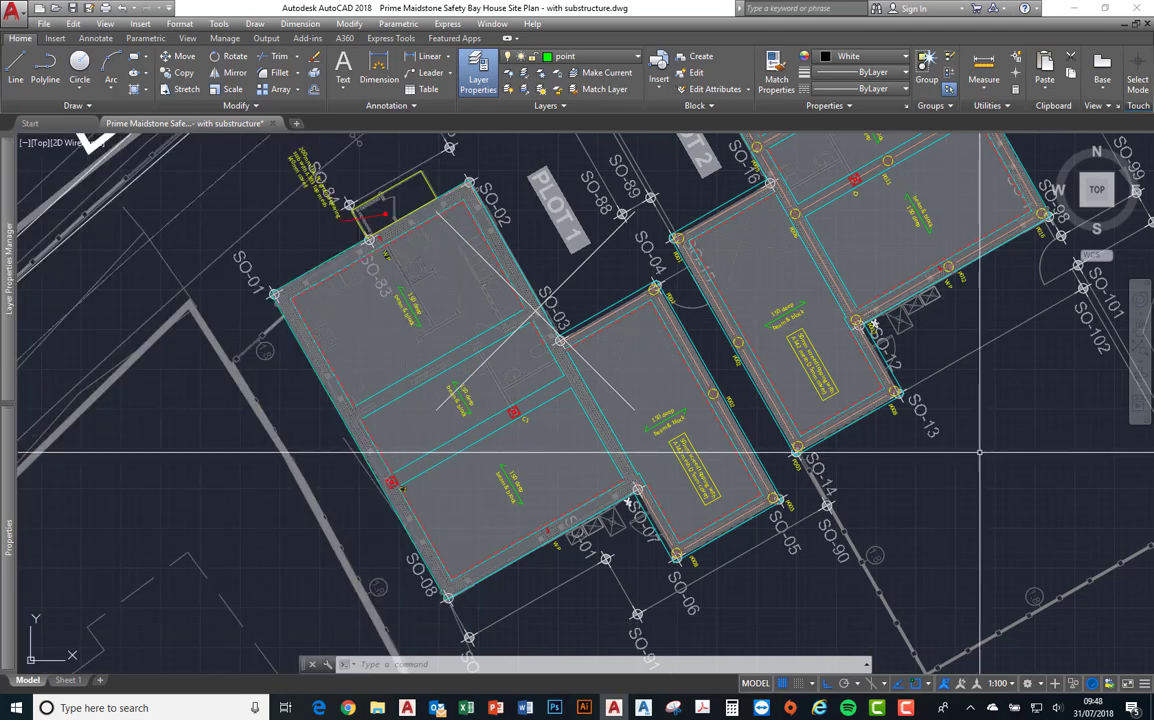
pyautogui.doubleClick(945, 481)
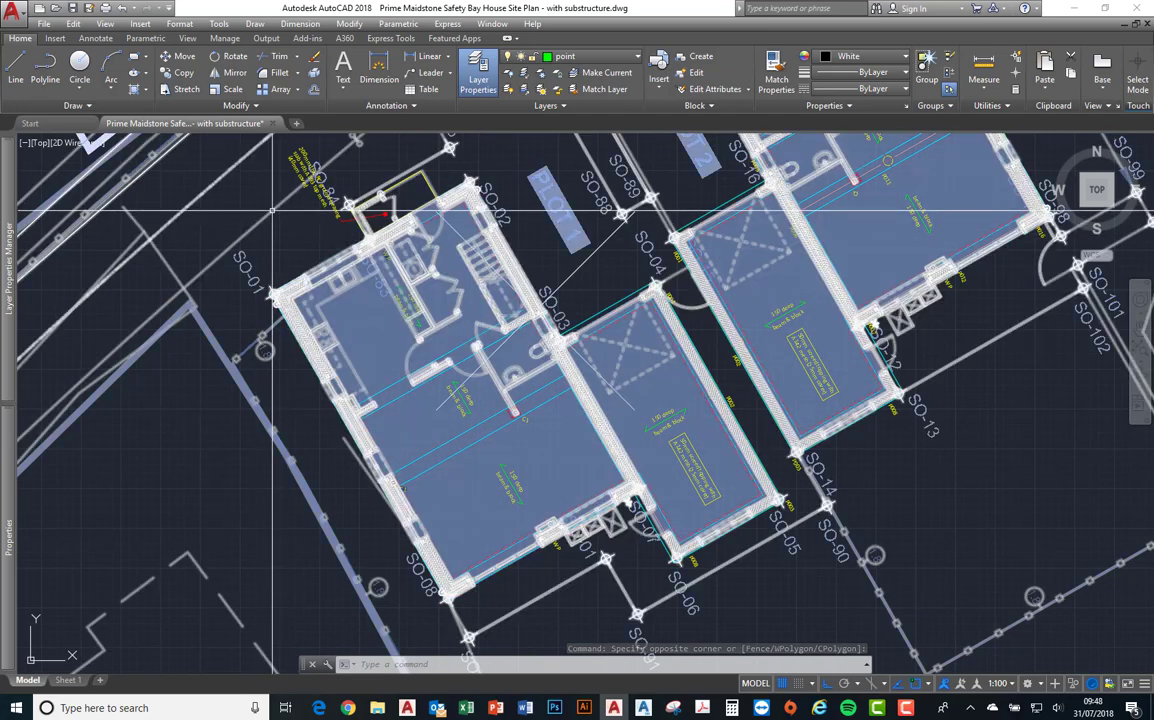
# - Identify the layer of the white overlay linework on the plots and freeze that layer, layer 0
pyautogui.click(272, 211)
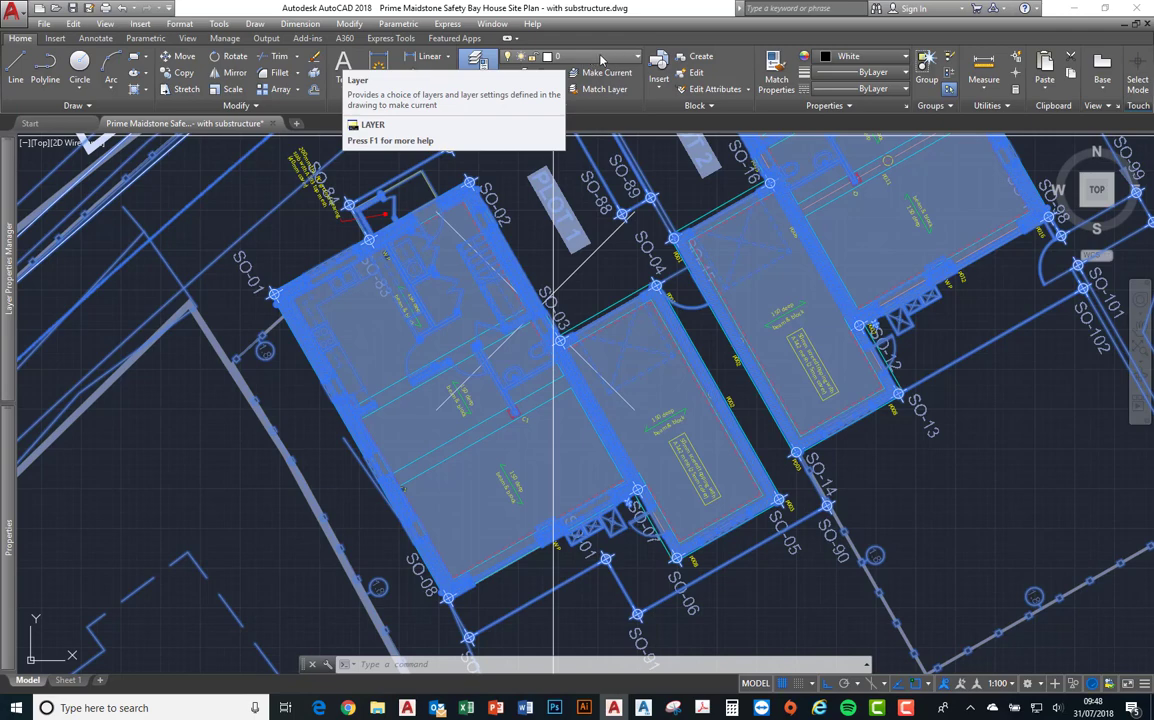
pyautogui.click(478, 75)
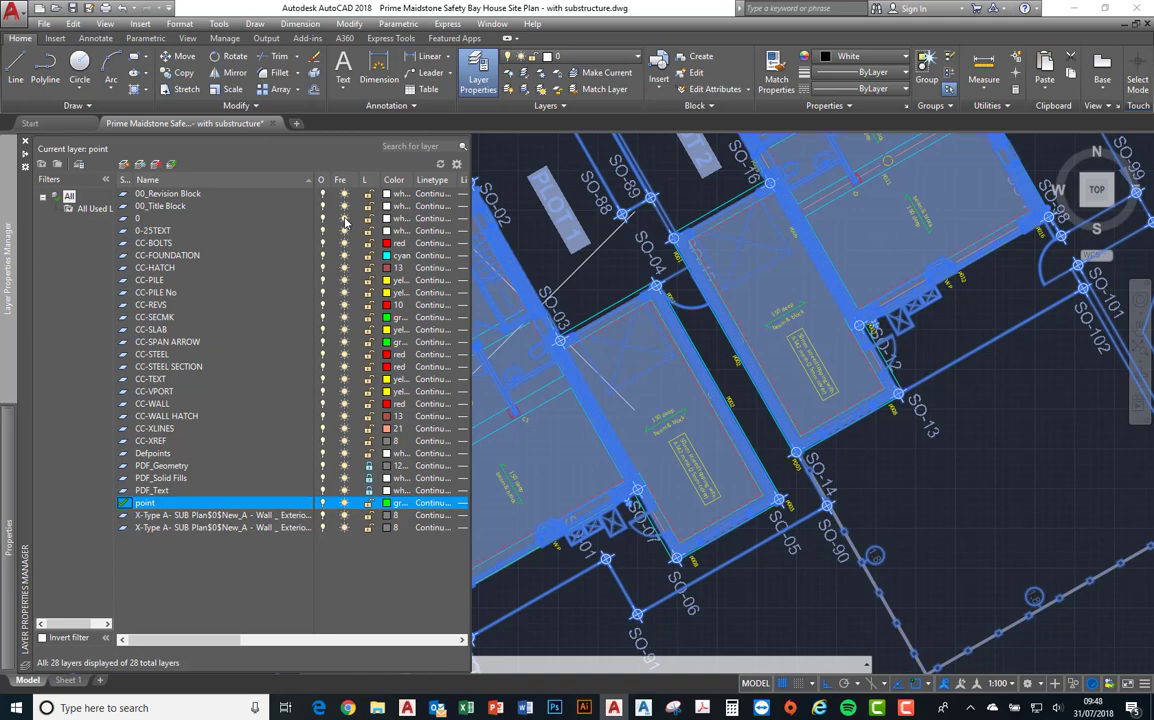
pyautogui.click(344, 220)
pyautogui.click(624, 204)
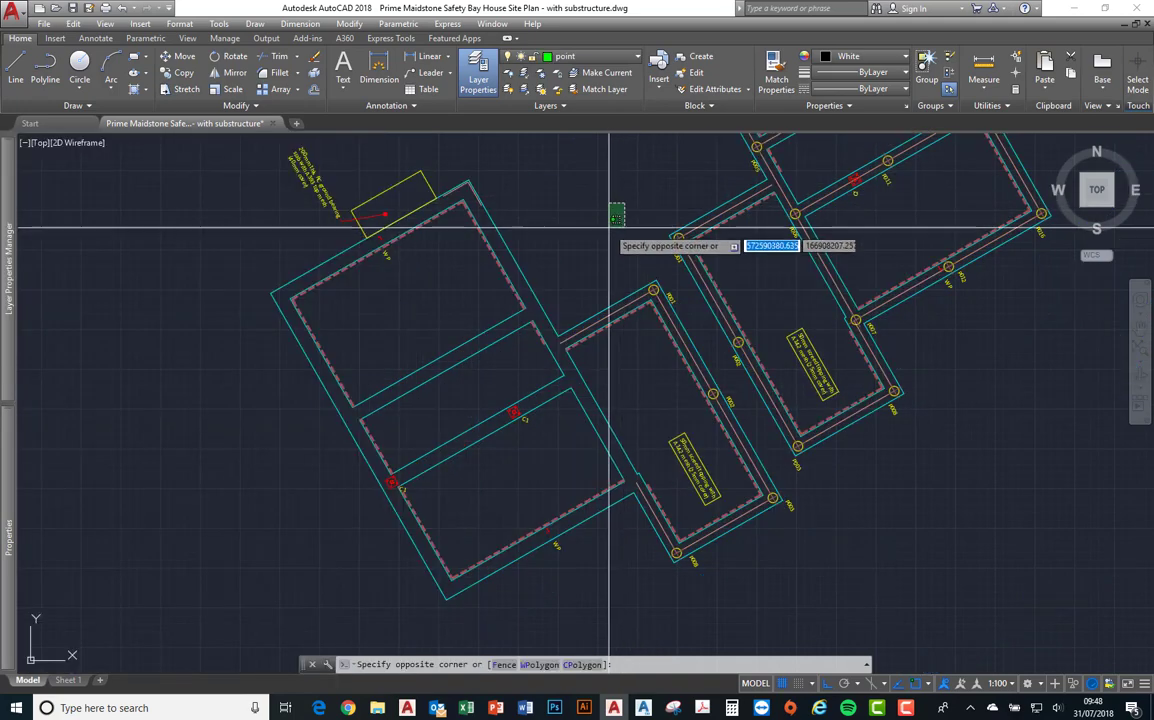
pyautogui.press('Escape')
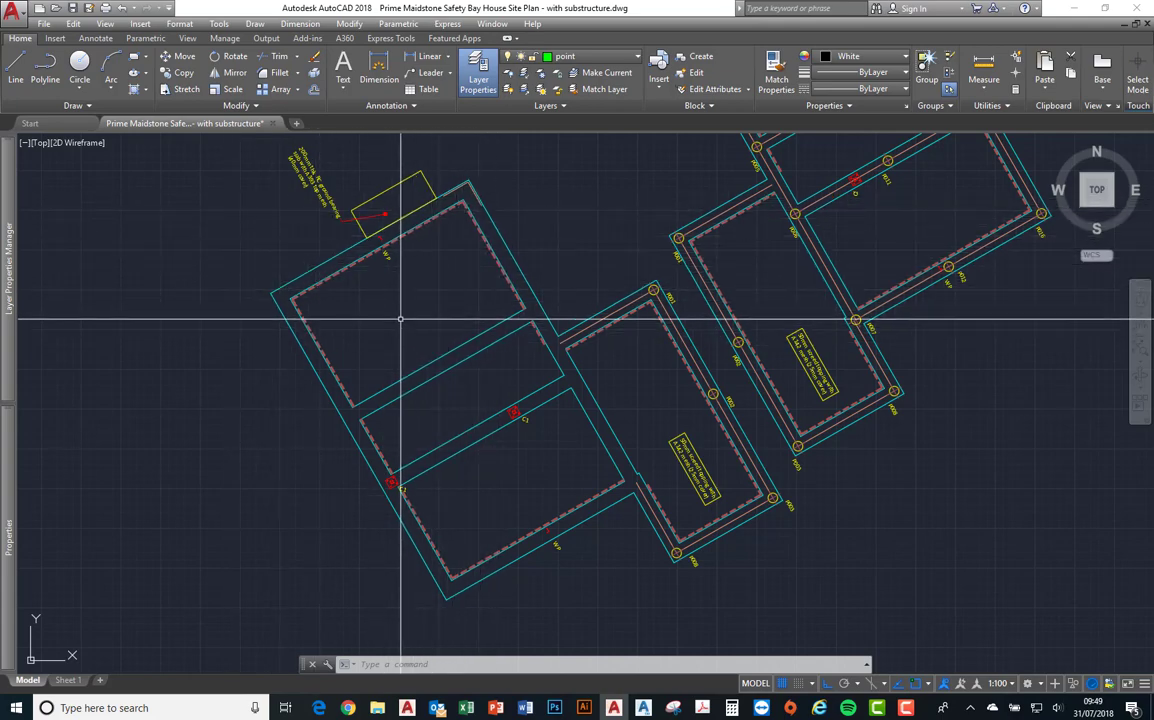
# - Create a new layer named "Centre line" based on the point layer
pyautogui.moveTo(399, 297); pyautogui.dragTo(423, 317, button='middle')
pyautogui.scroll(5, 490, 322)
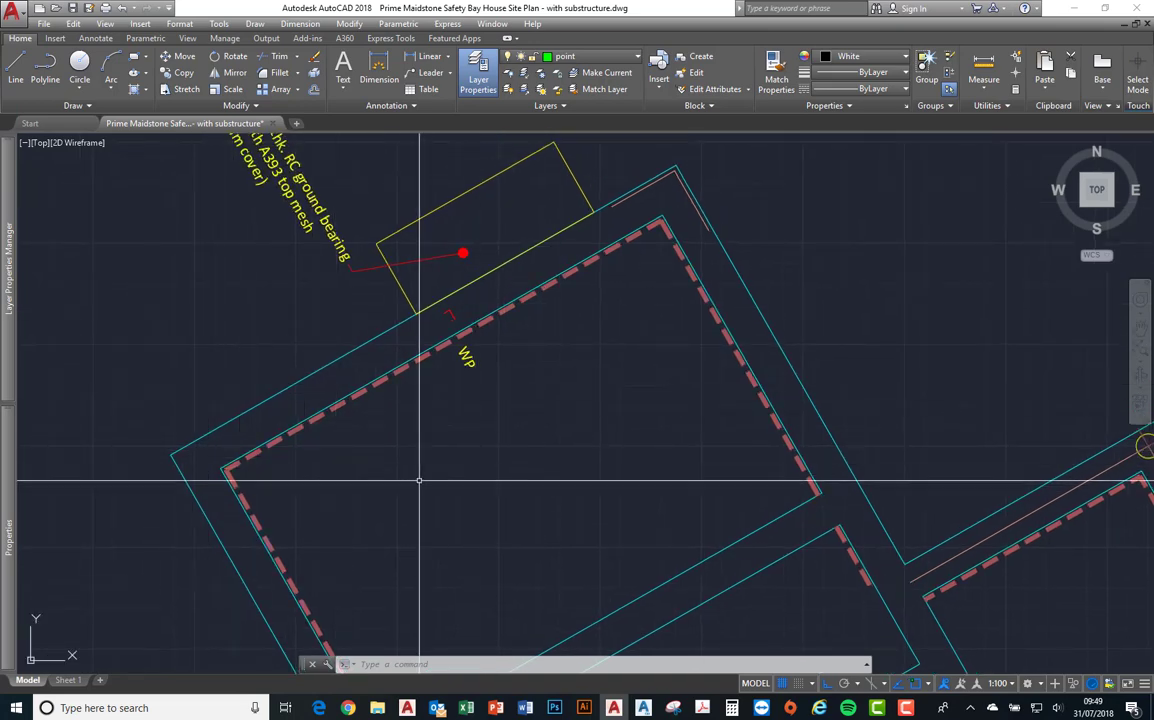
pyautogui.moveTo(503, 502); pyautogui.dragTo(496, 491, button='middle')
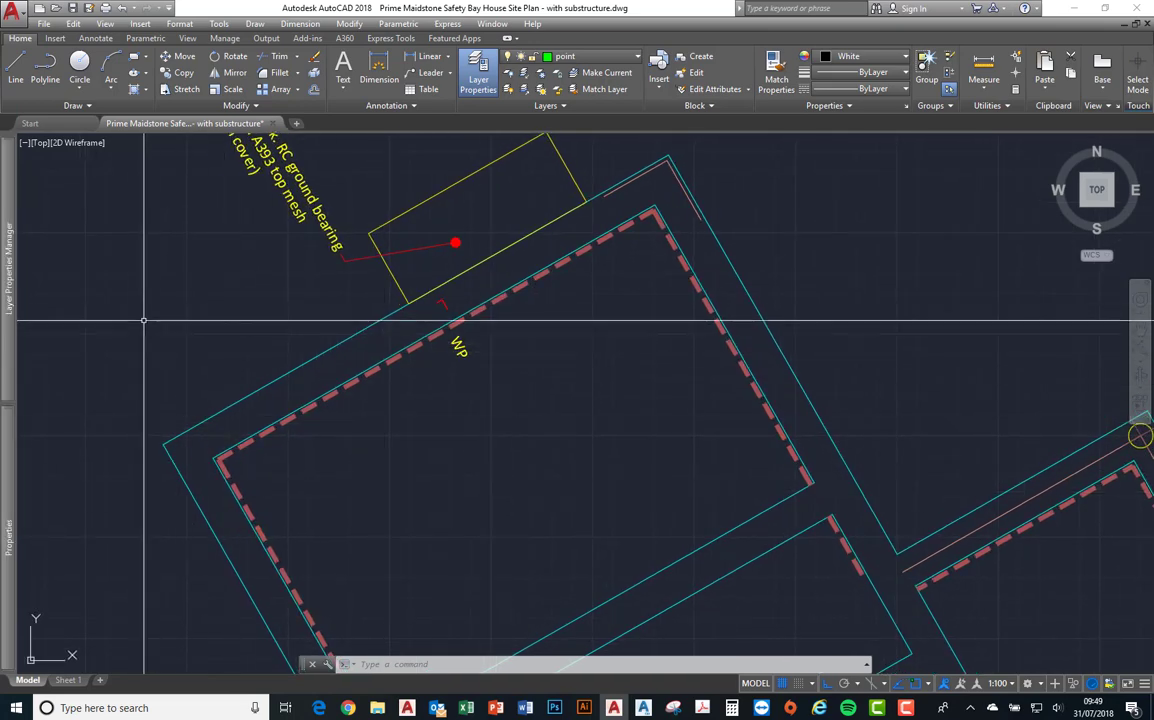
pyautogui.moveTo(7, 317)
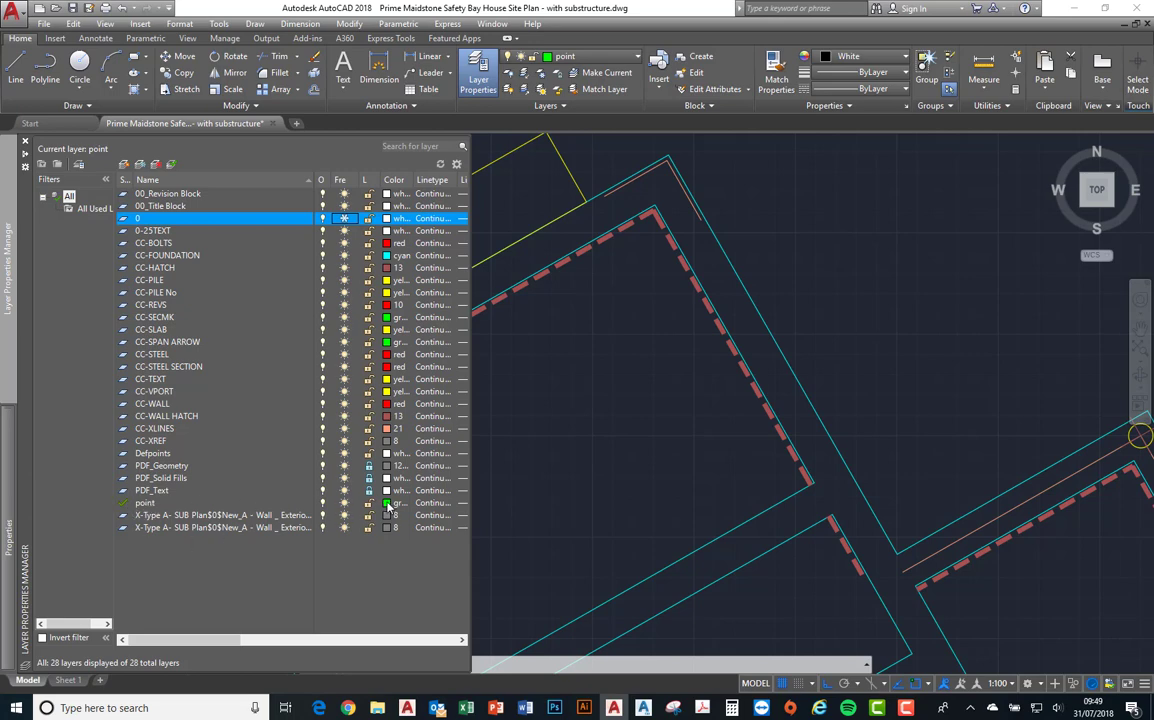
pyautogui.click(148, 504)
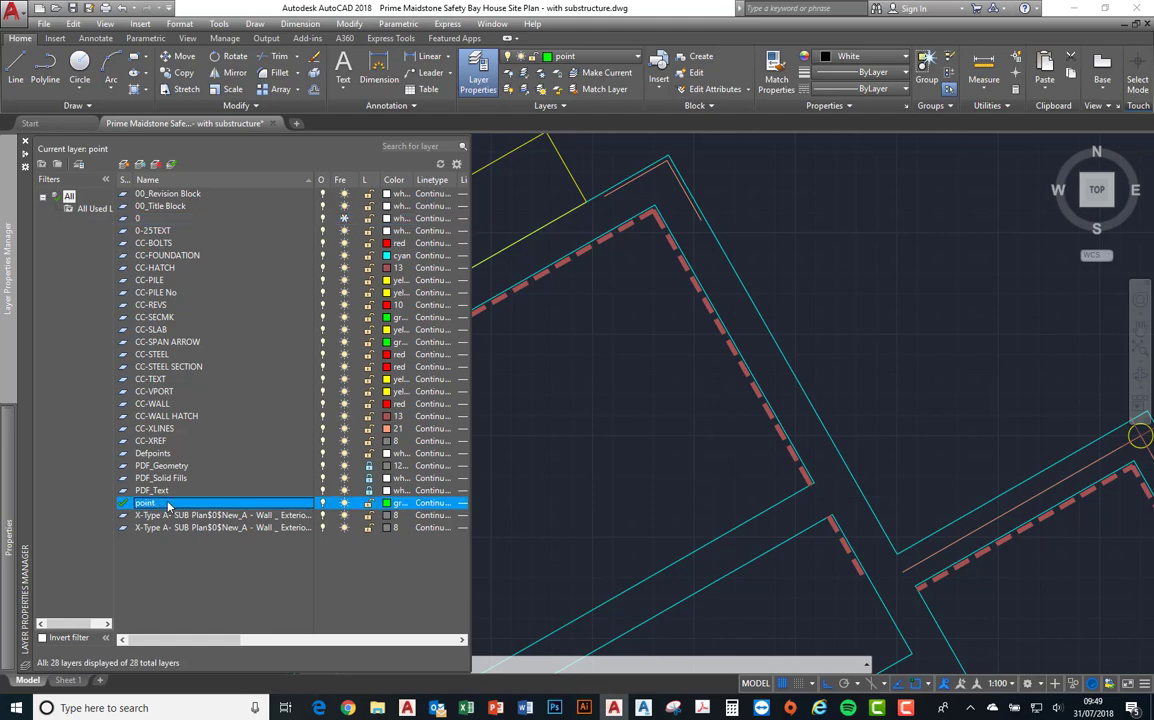
pyautogui.rightClick(170, 506)
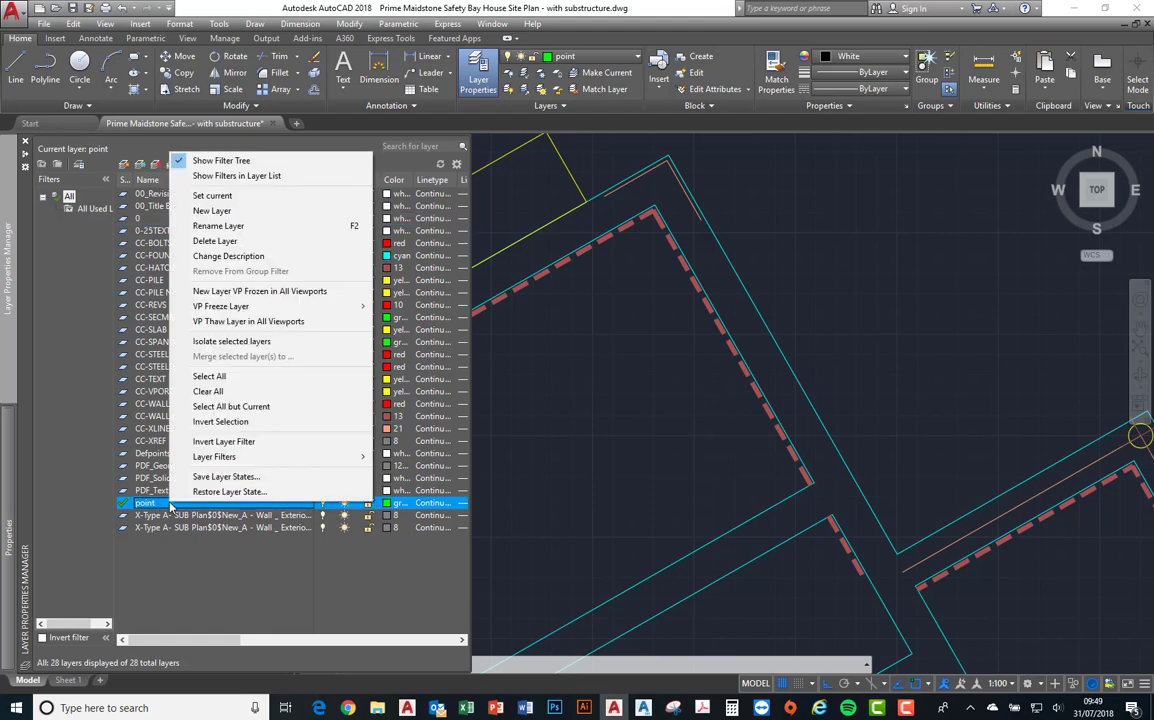
pyautogui.click(243, 212)
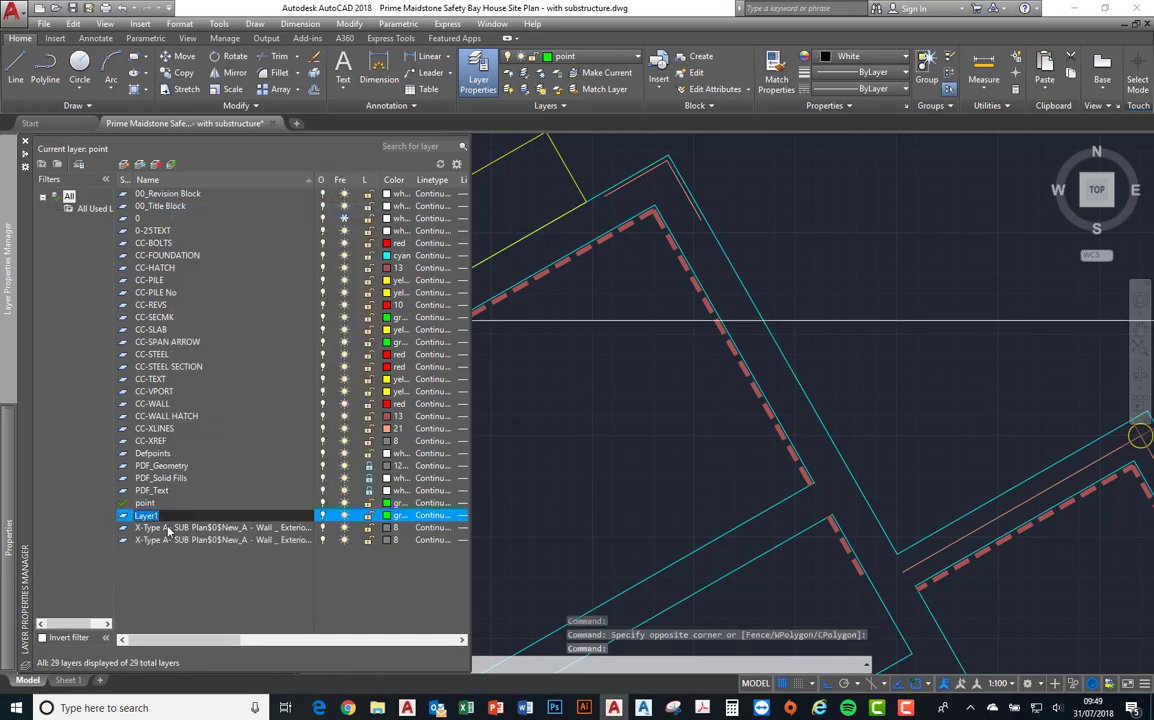
pyautogui.write('Centre')
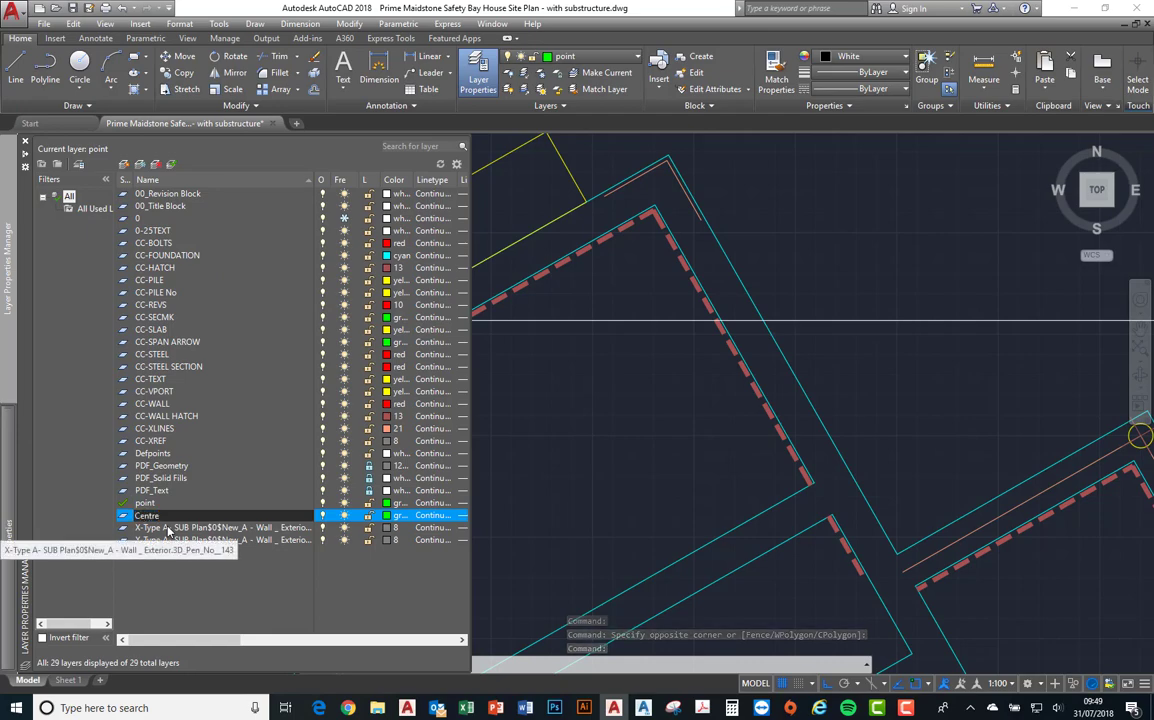
pyautogui.write(' line')
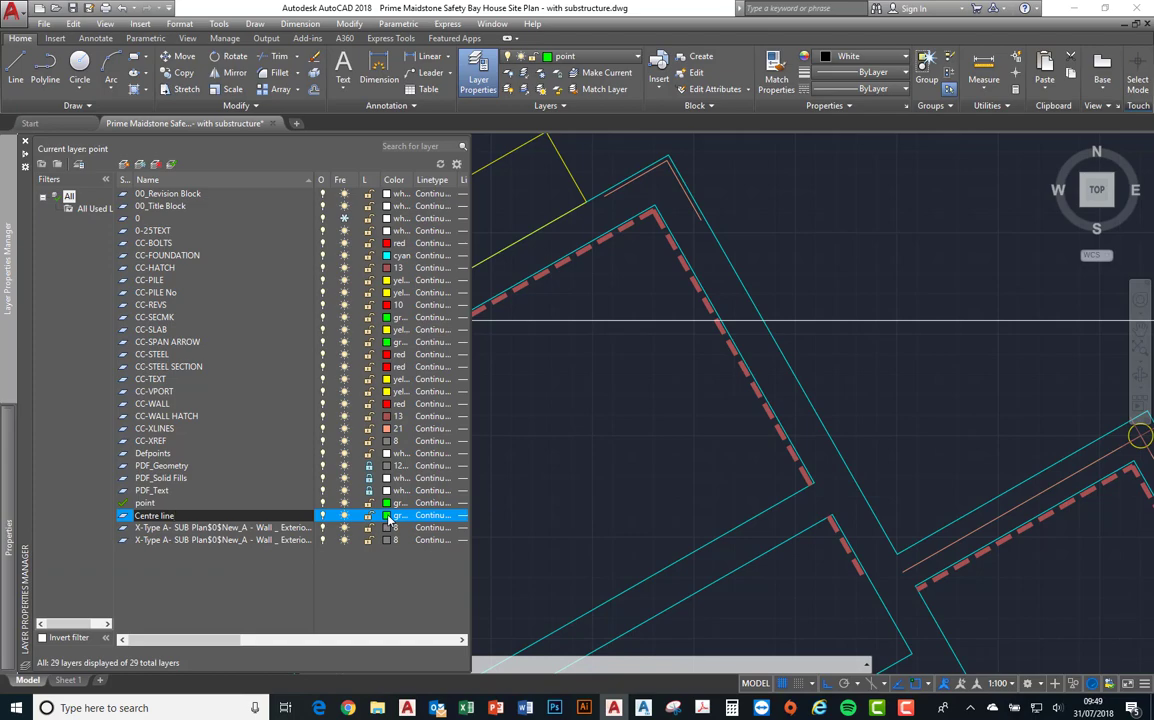
# - Set the Centre line layer's colour to blue
pyautogui.click(388, 518)
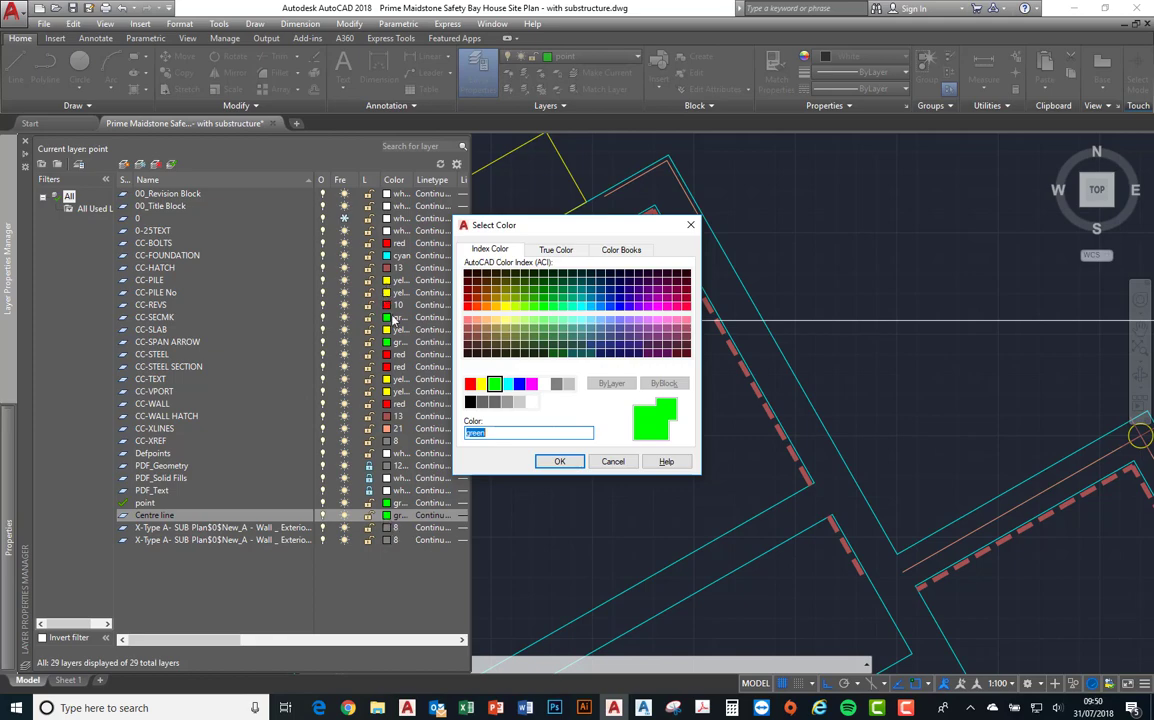
pyautogui.click(519, 385)
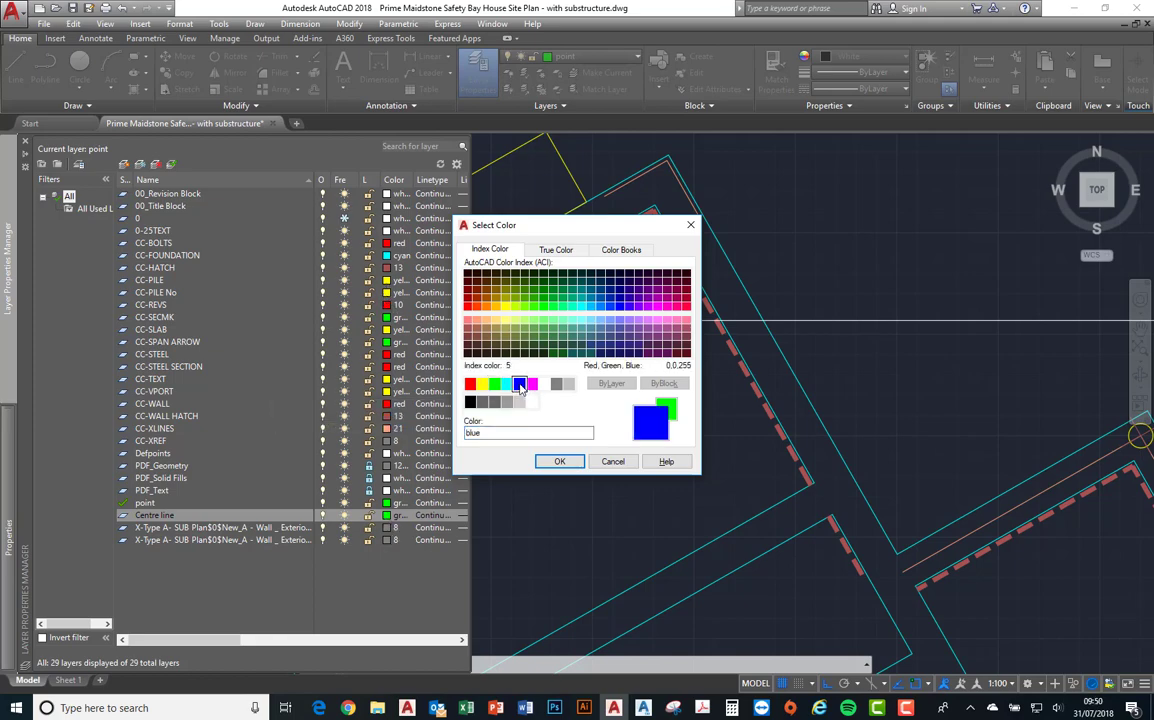
pyautogui.click(560, 462)
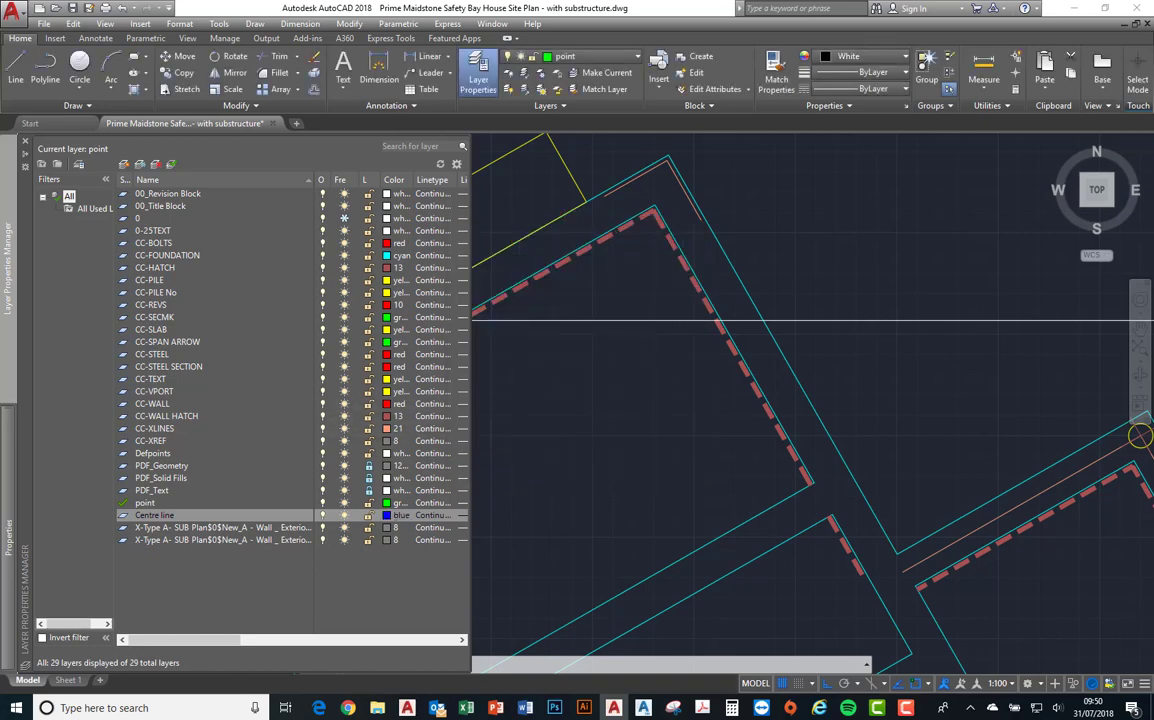
# - Load the CENTER linetype from acadiso.lin and assign it to the Centre line layer
pyautogui.click(335, 515)
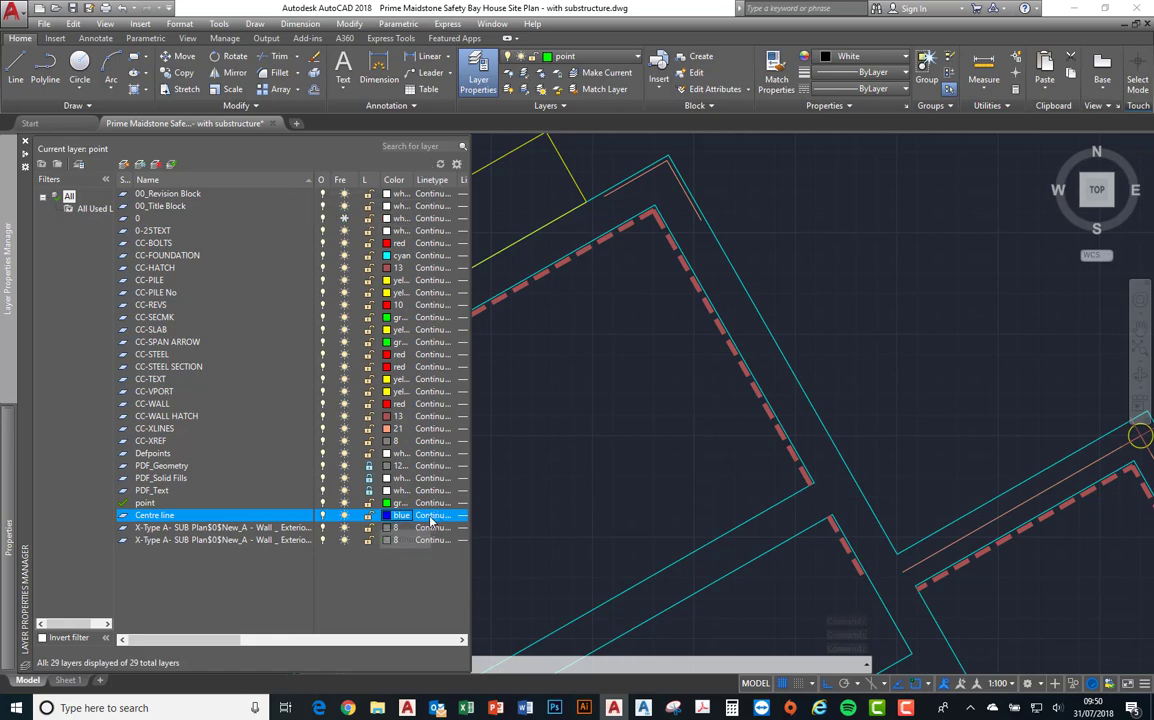
pyautogui.click(432, 515)
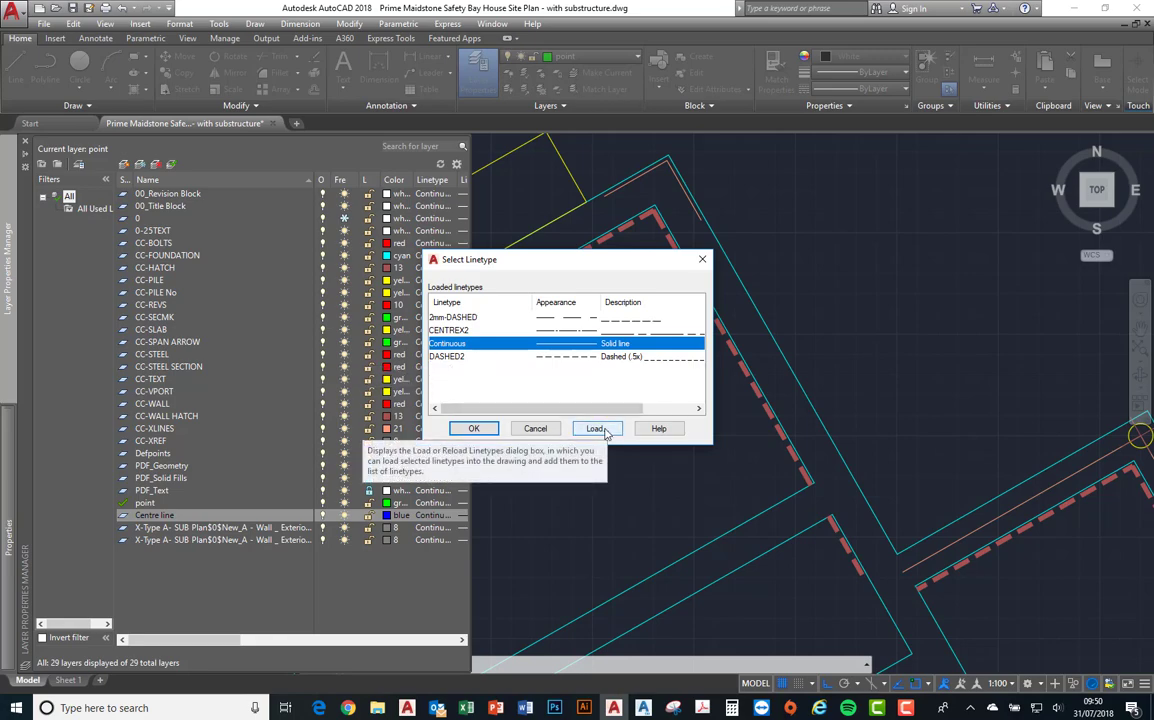
pyautogui.click(595, 428)
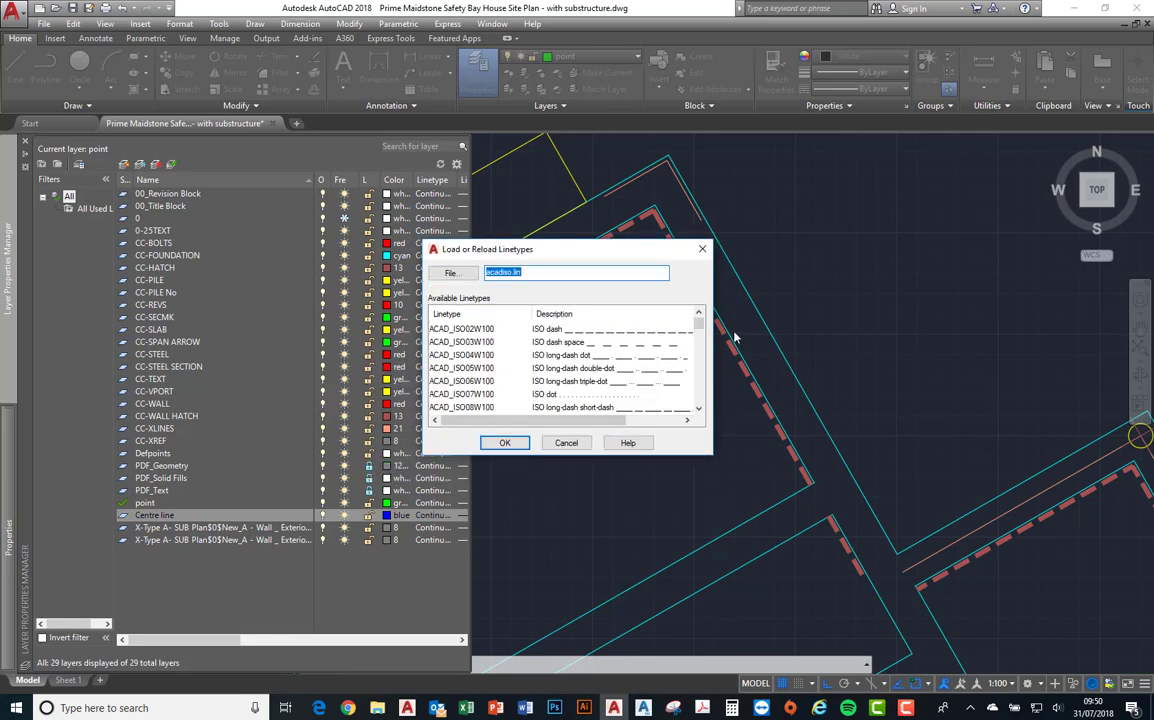
pyautogui.scroll(-5, 704, 345)
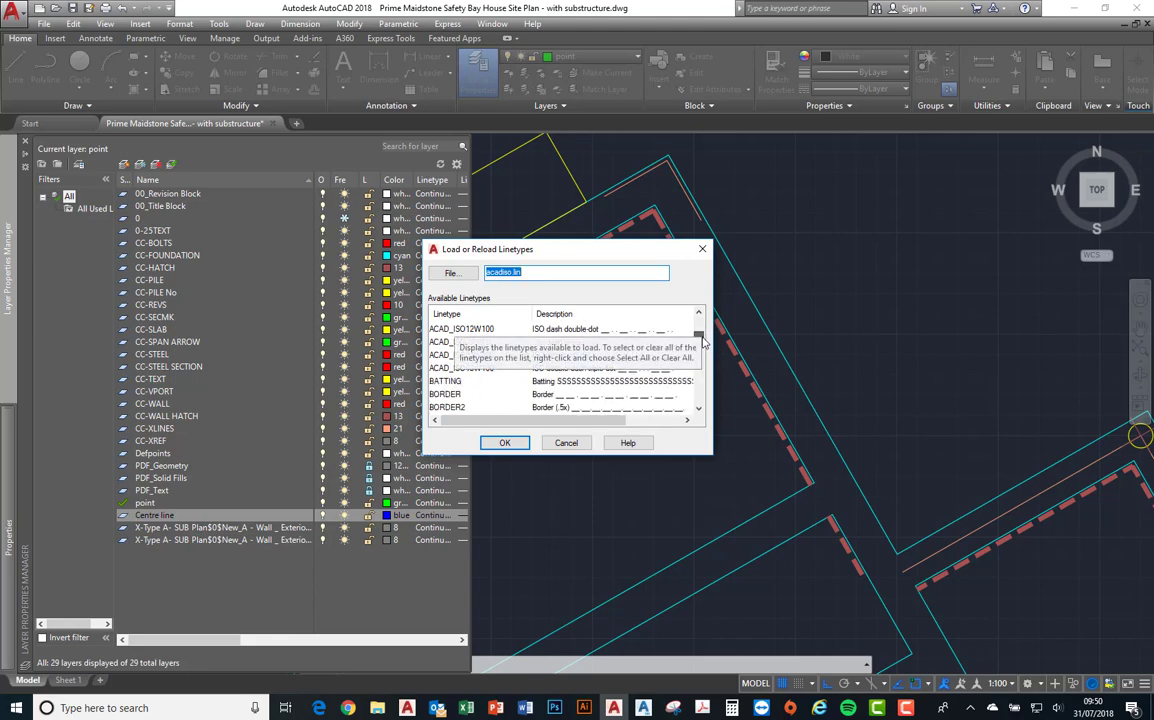
pyautogui.scroll(-5, 704, 350)
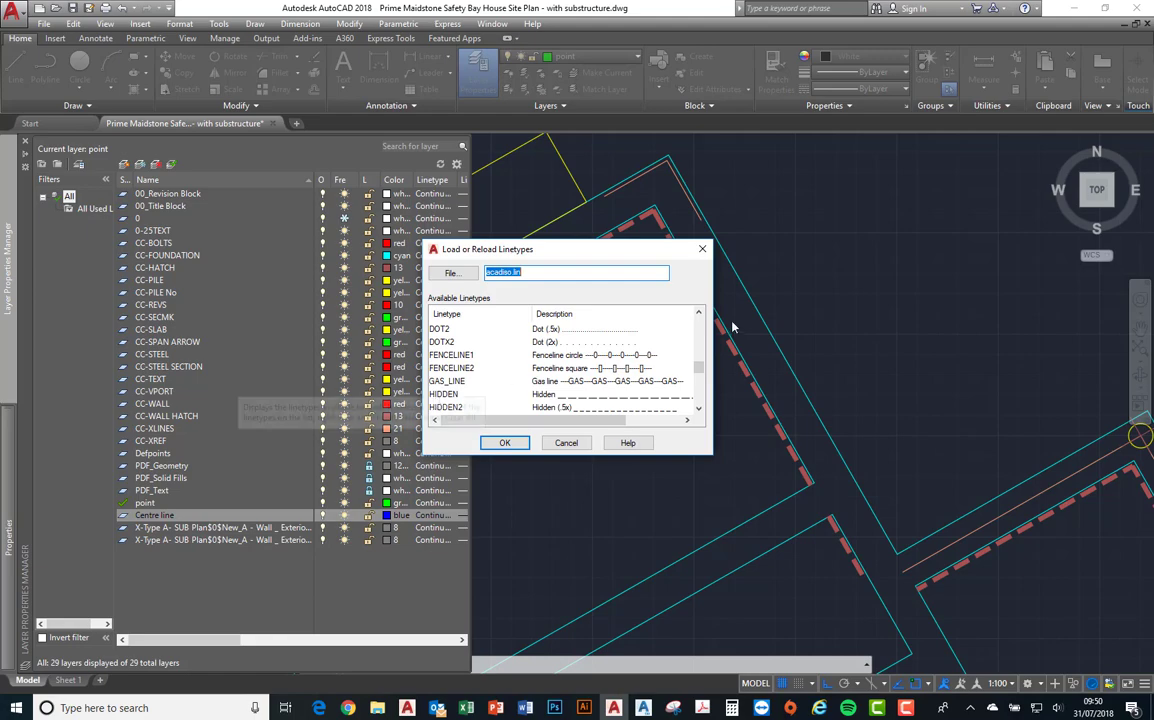
pyautogui.scroll(5, 704, 335)
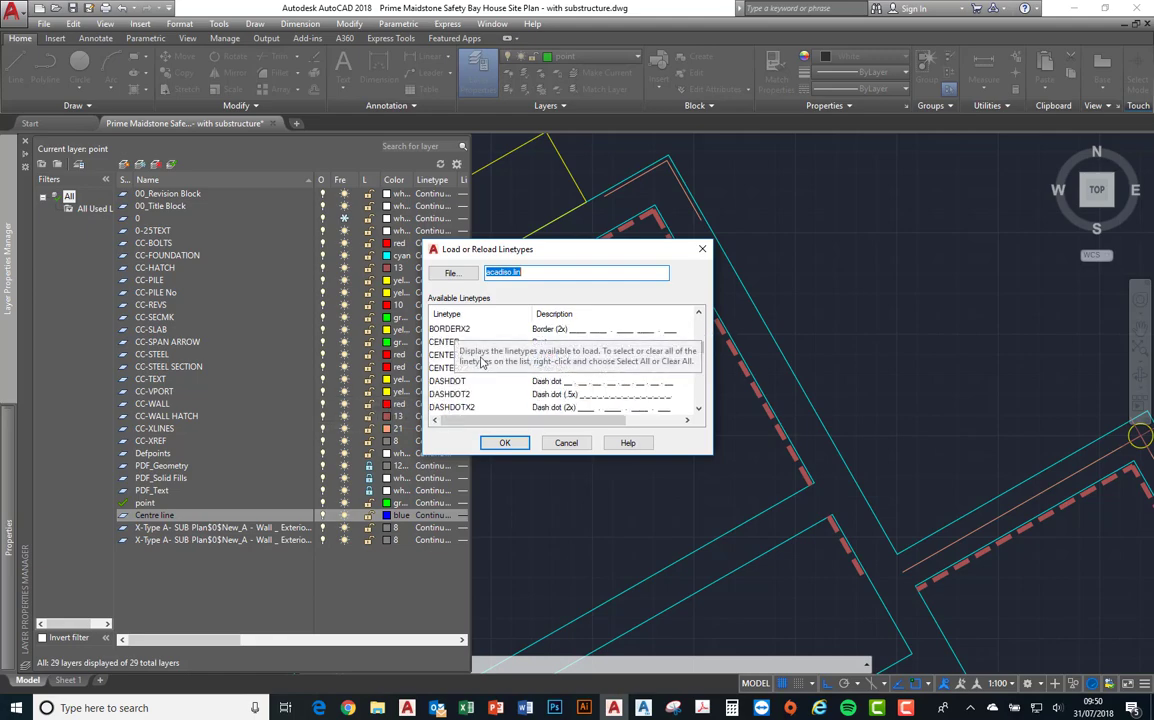
pyautogui.click(440, 342)
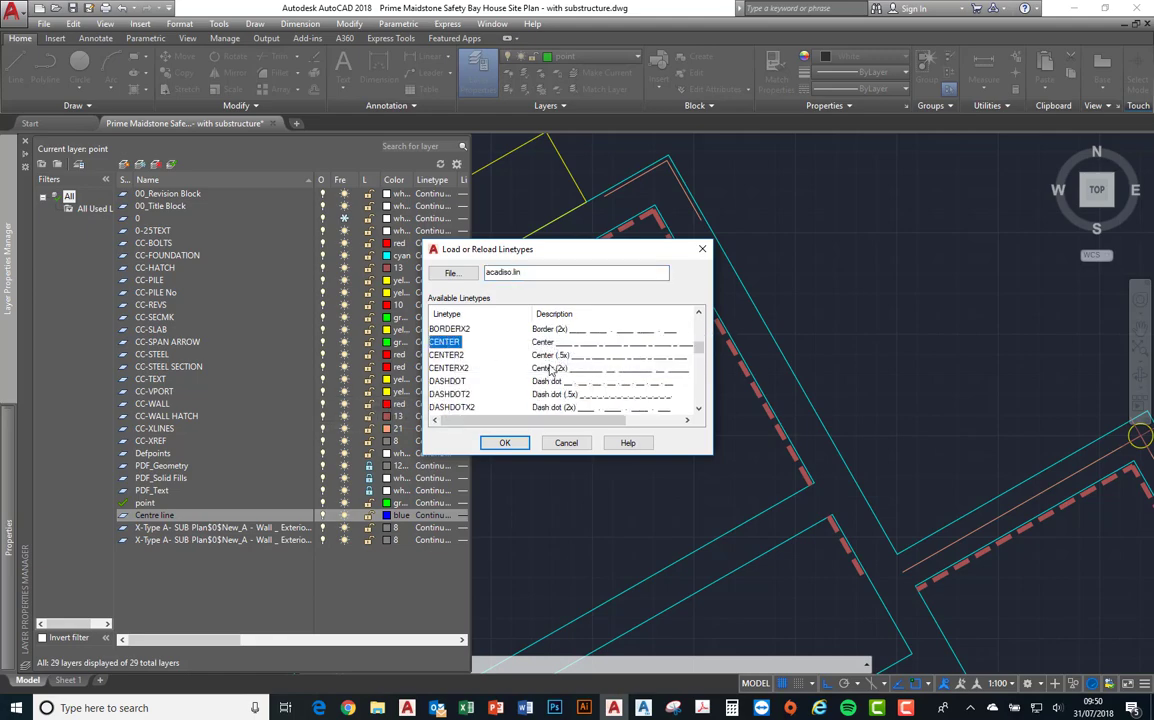
pyautogui.click(505, 443)
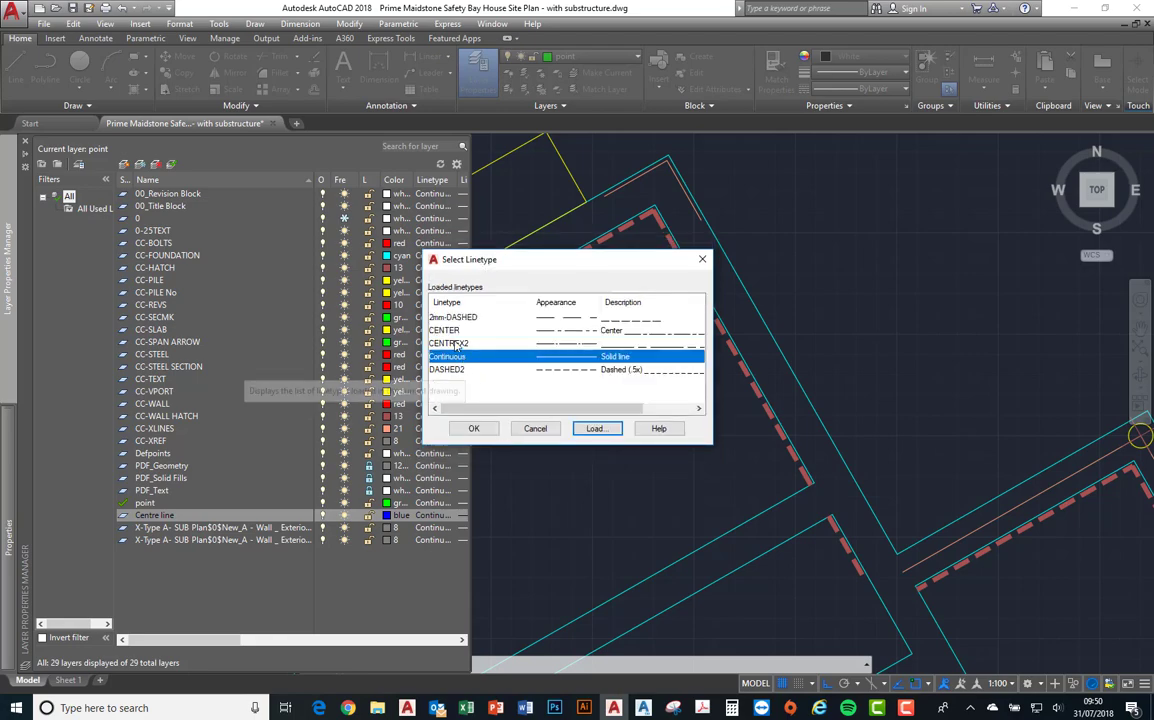
pyautogui.click(446, 330)
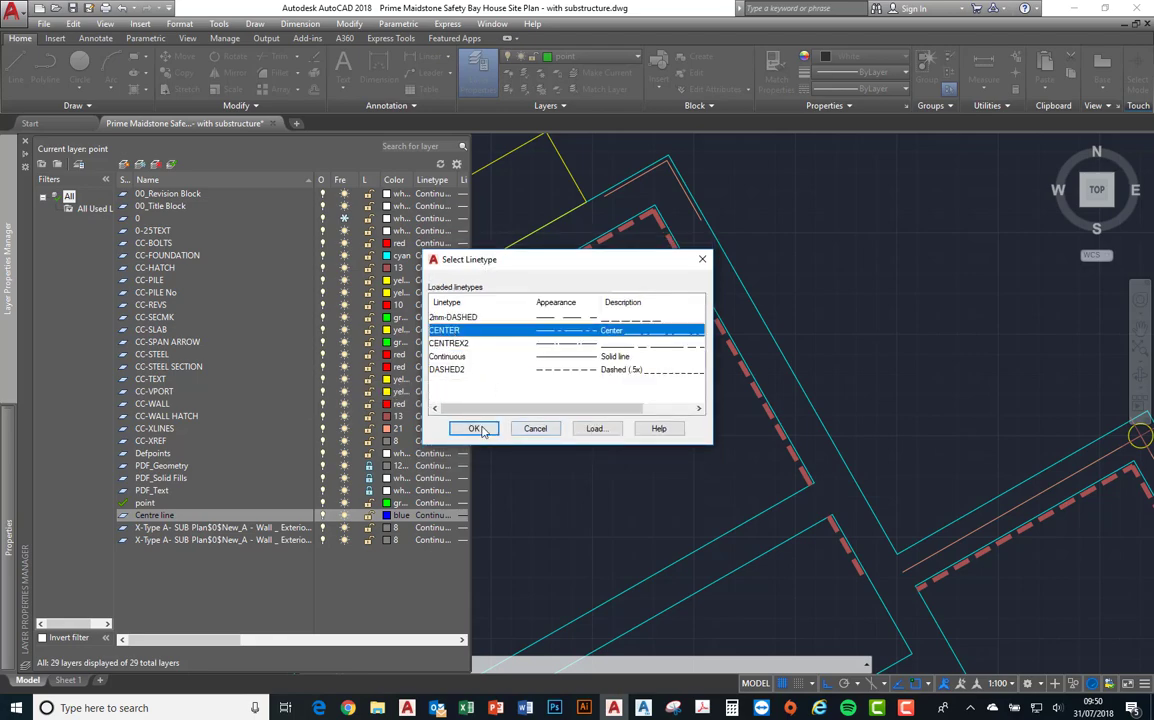
pyautogui.click(474, 428)
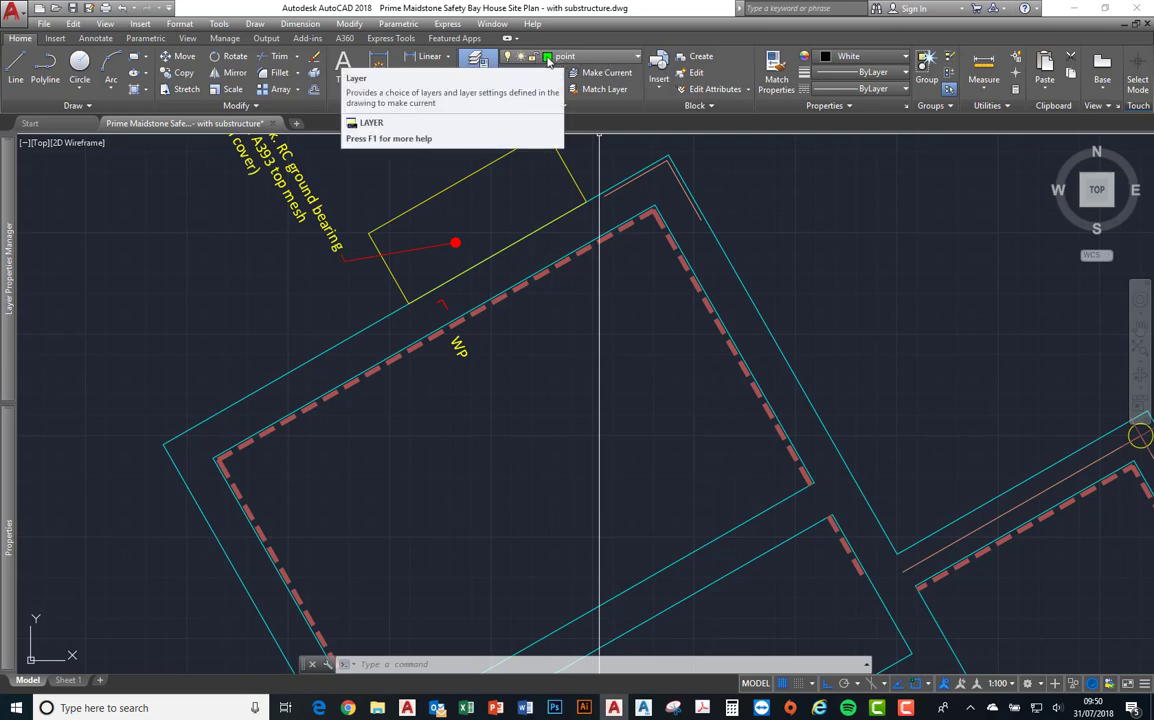
# - Make the Centre line layer the current layer
pyautogui.moveTo(8, 265)
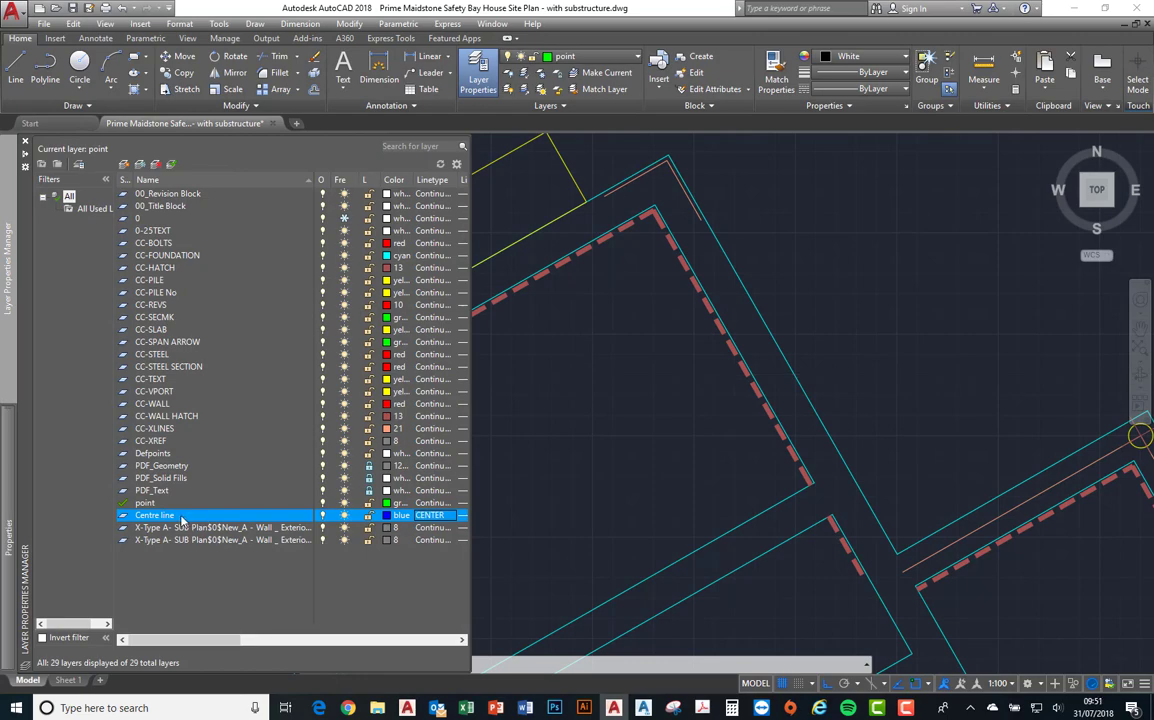
pyautogui.rightClick(181, 518)
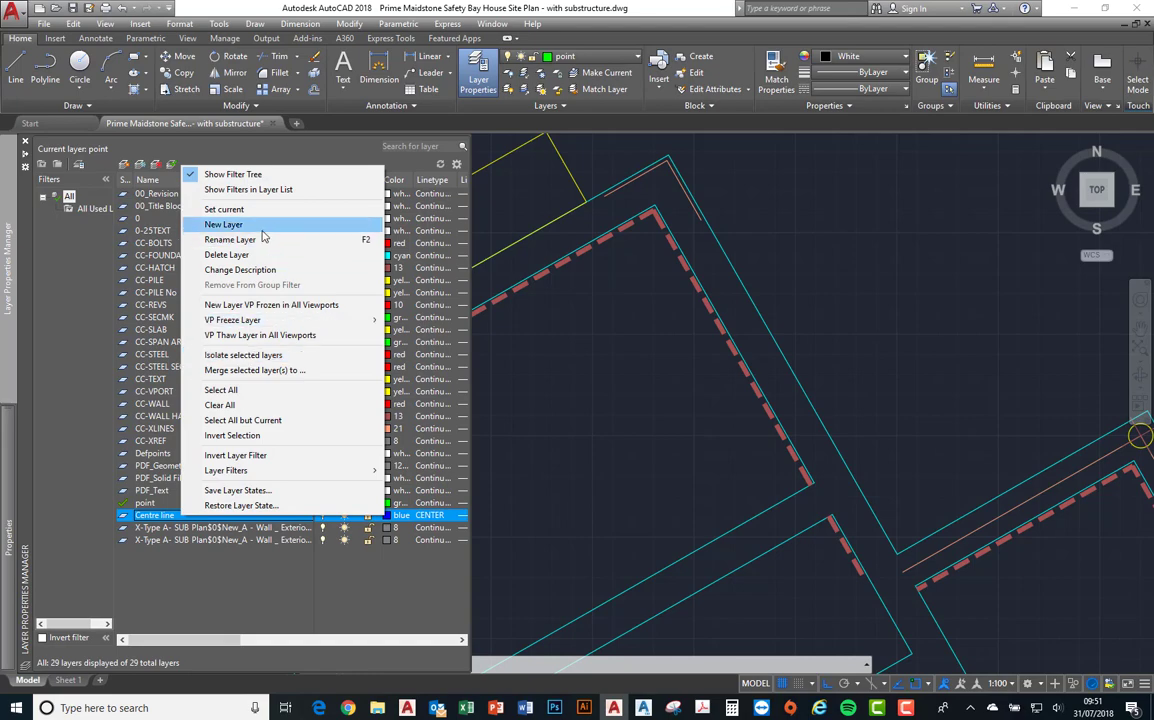
pyautogui.click(232, 211)
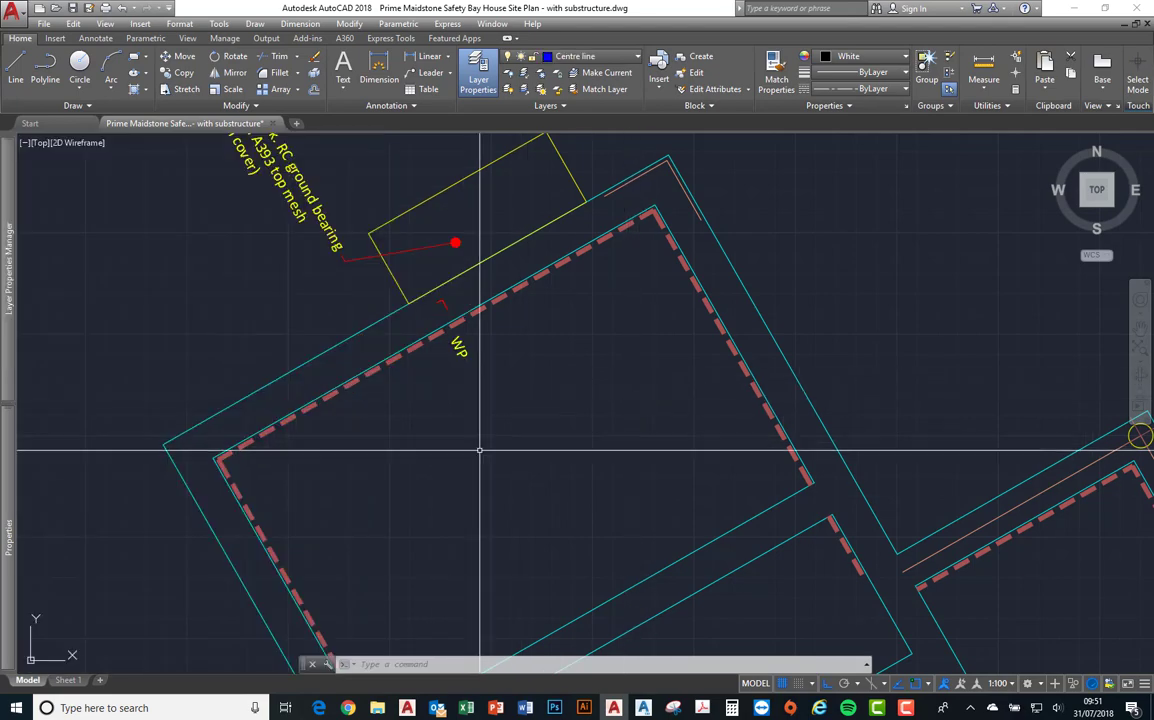
# - Draw a two-segment test line, horizontal and vertical, inside the Plot 1 foundation outline and select it to check its layer
pyautogui.press('Return')
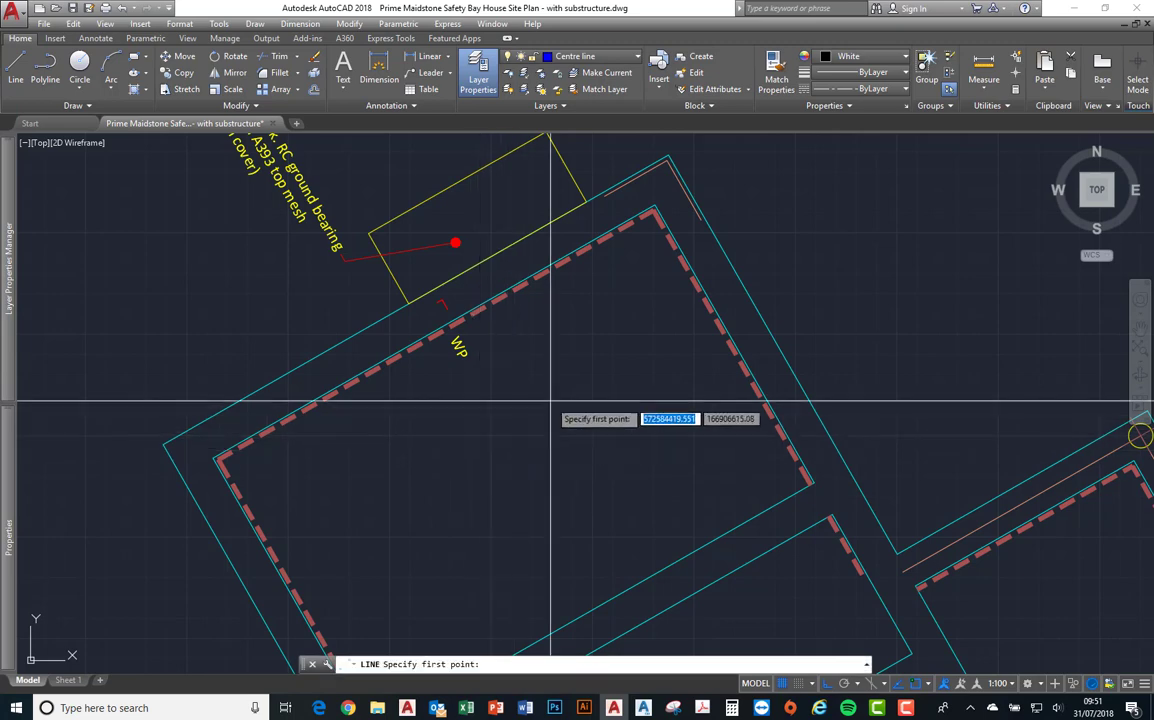
pyautogui.click(415, 476)
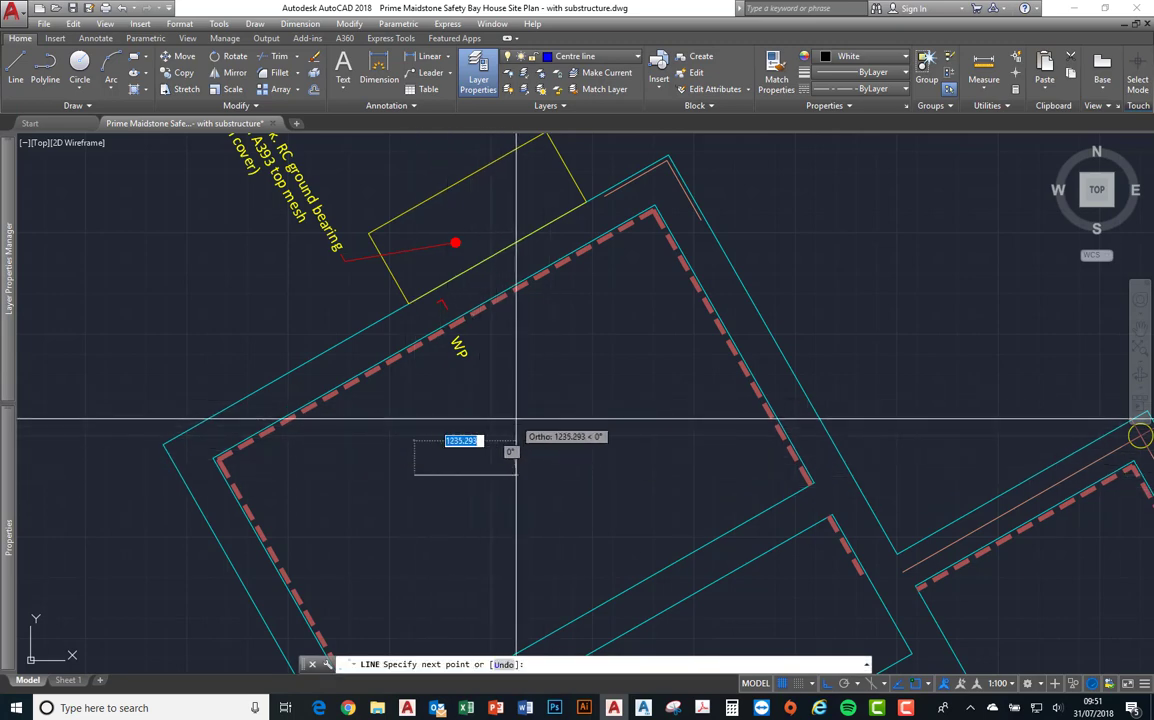
pyautogui.click(654, 391)
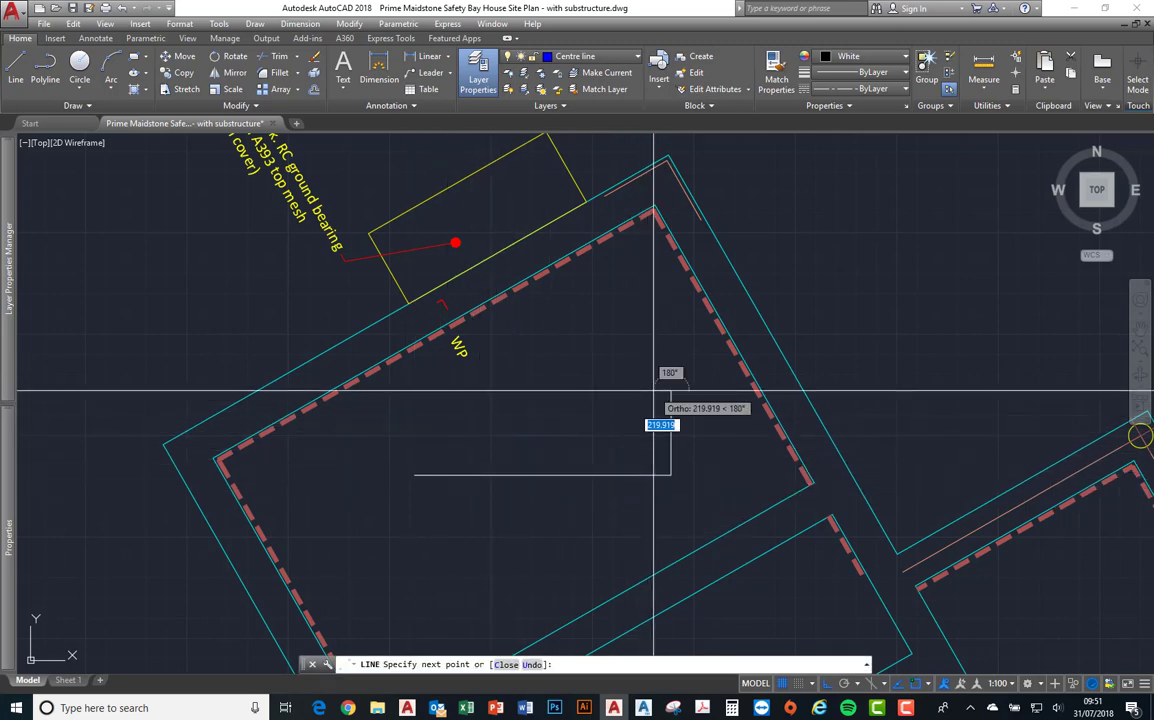
pyautogui.press('Escape')
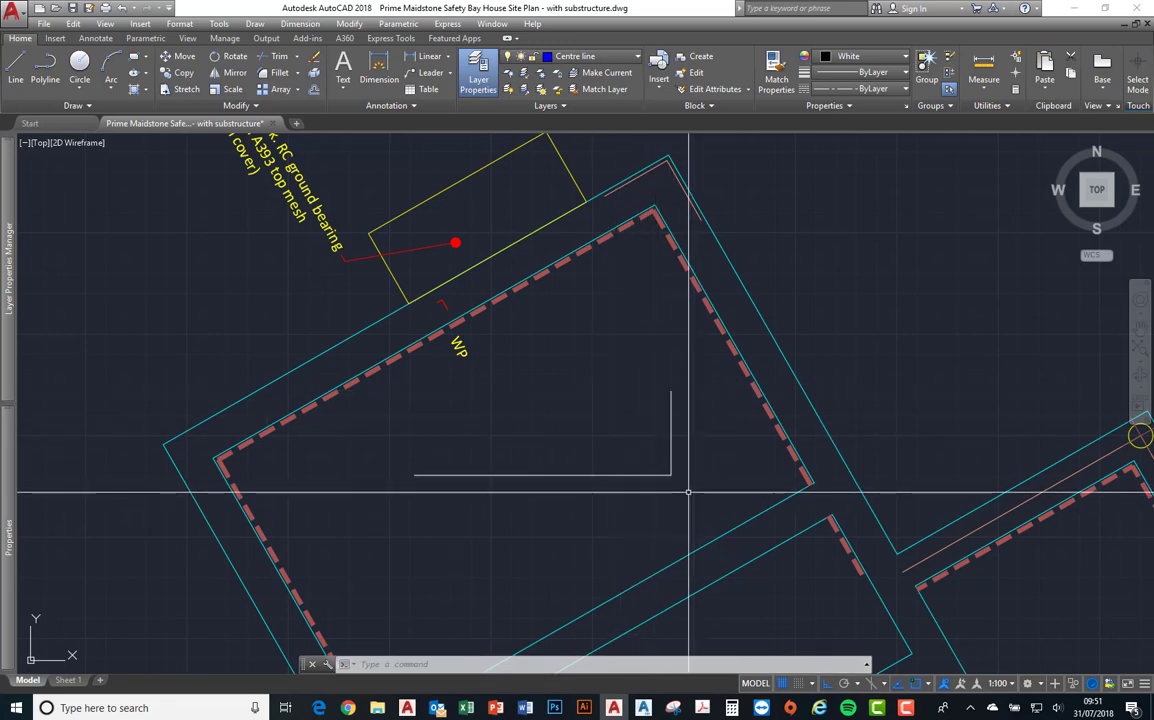
pyautogui.click(683, 490)
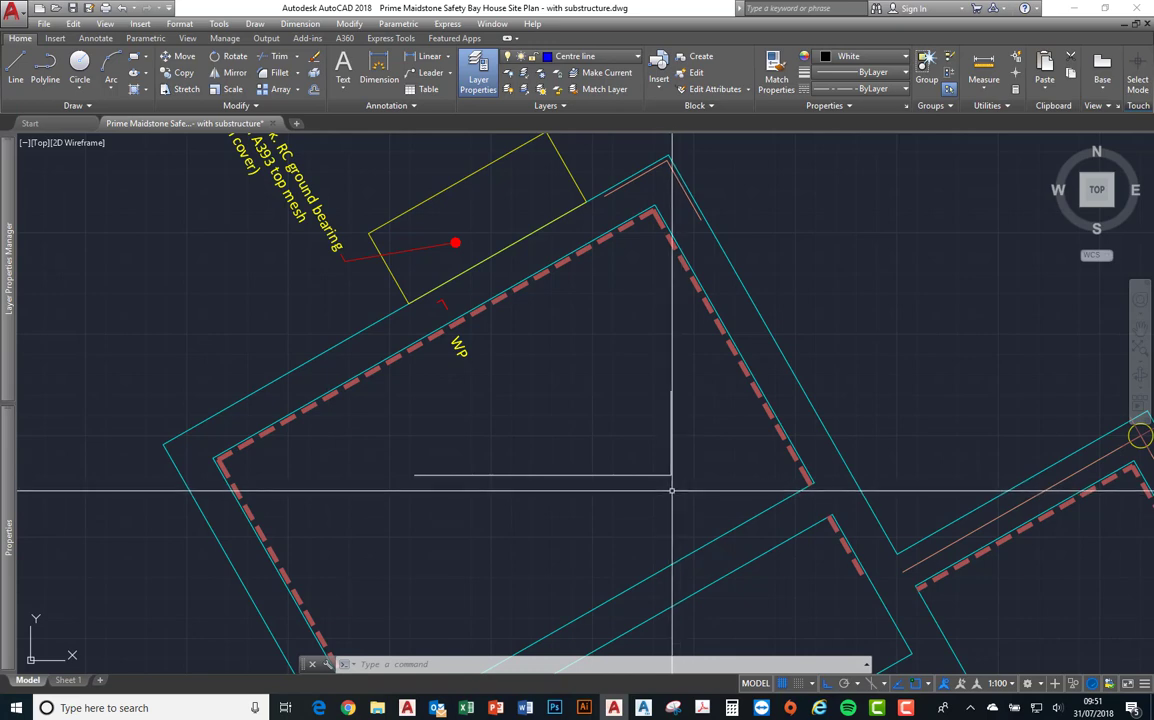
pyautogui.click(657, 467)
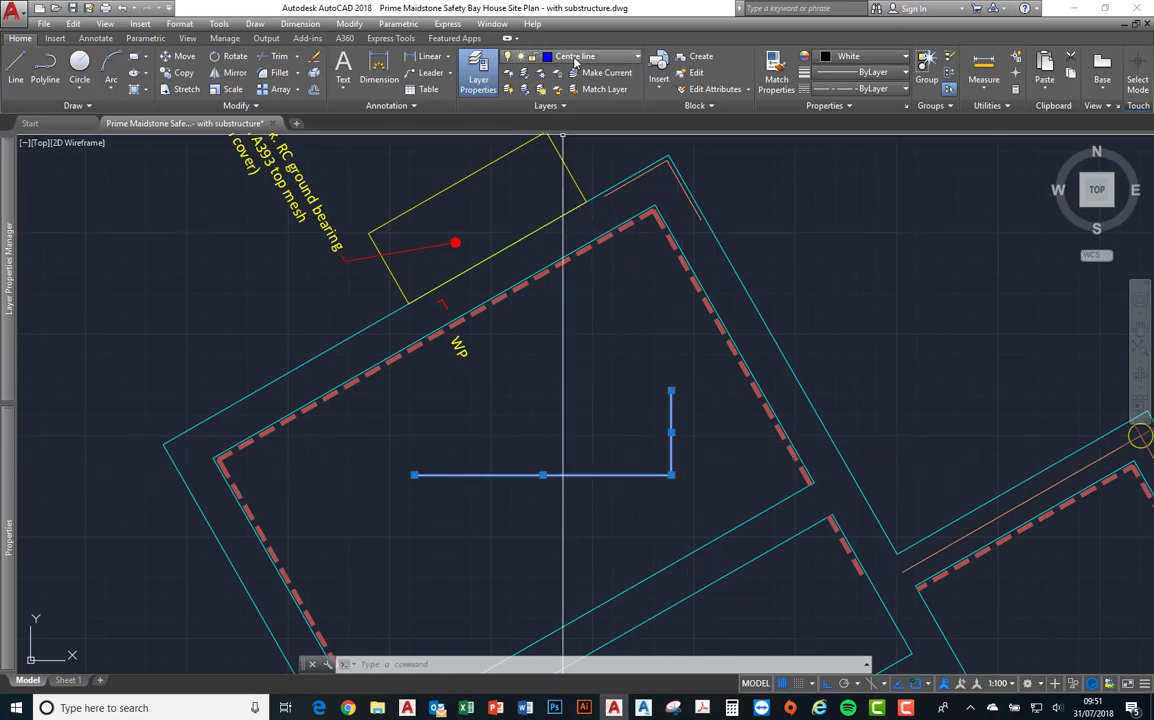
pyautogui.press('Escape')
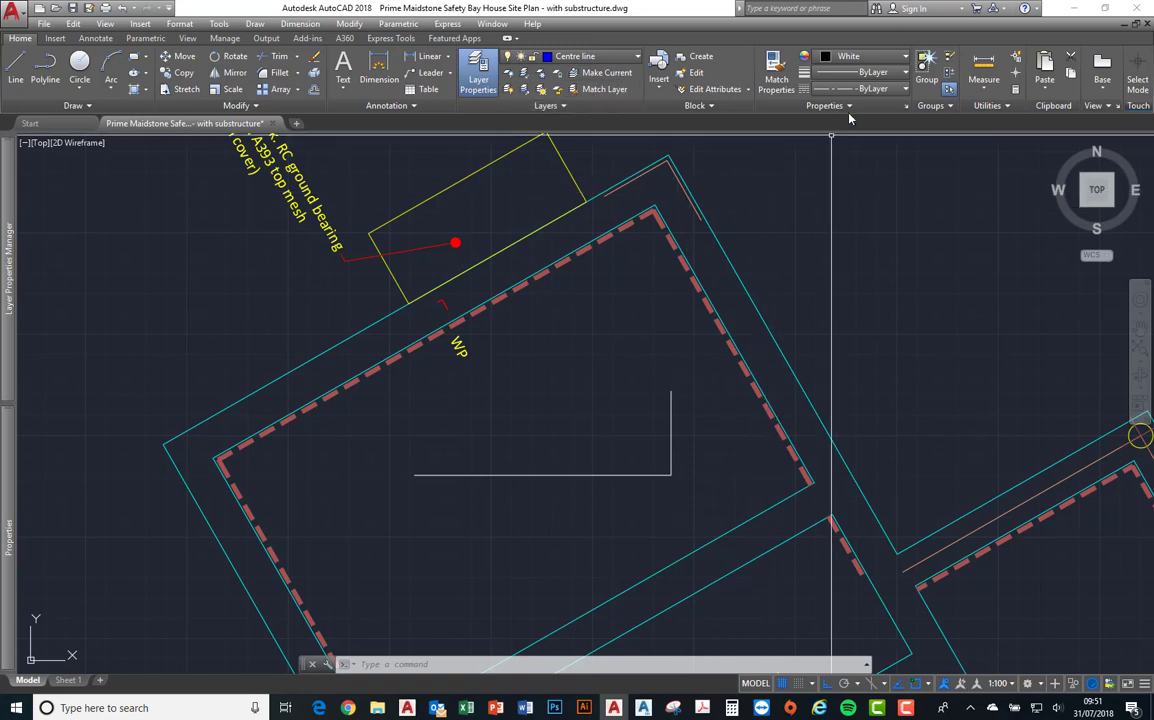
# - Set the current object colour to ByLayer so new objects take the Centre line layer's colour
pyautogui.click(901, 60)
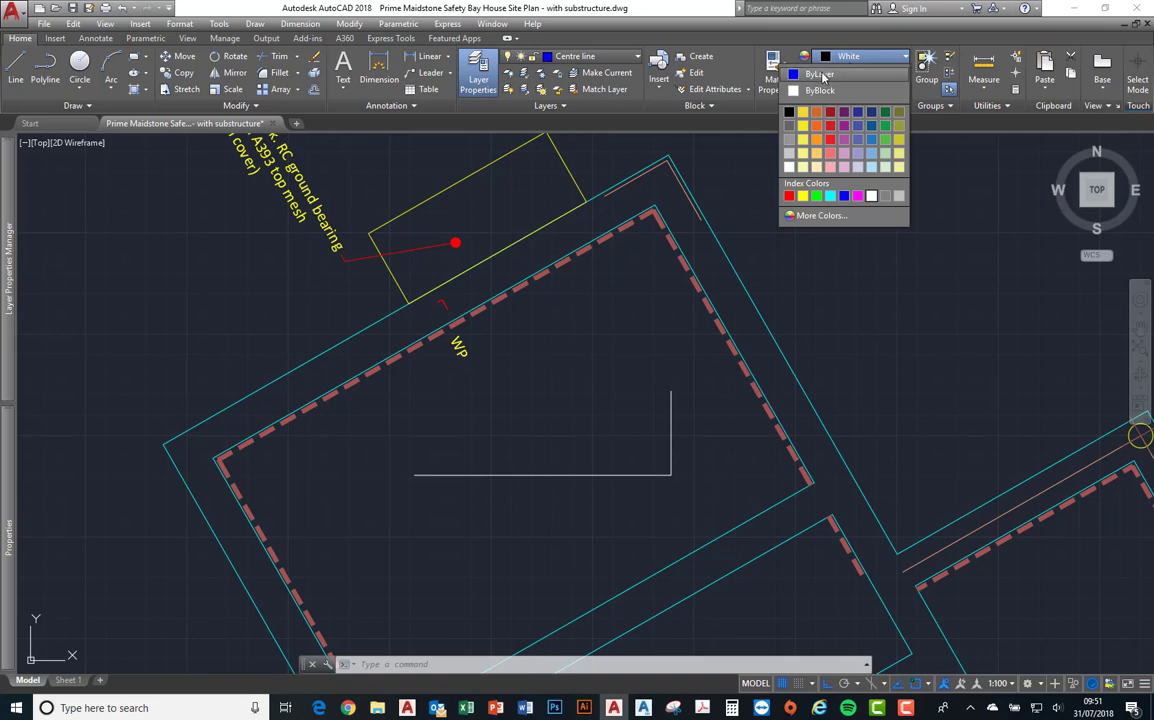
pyautogui.click(822, 75)
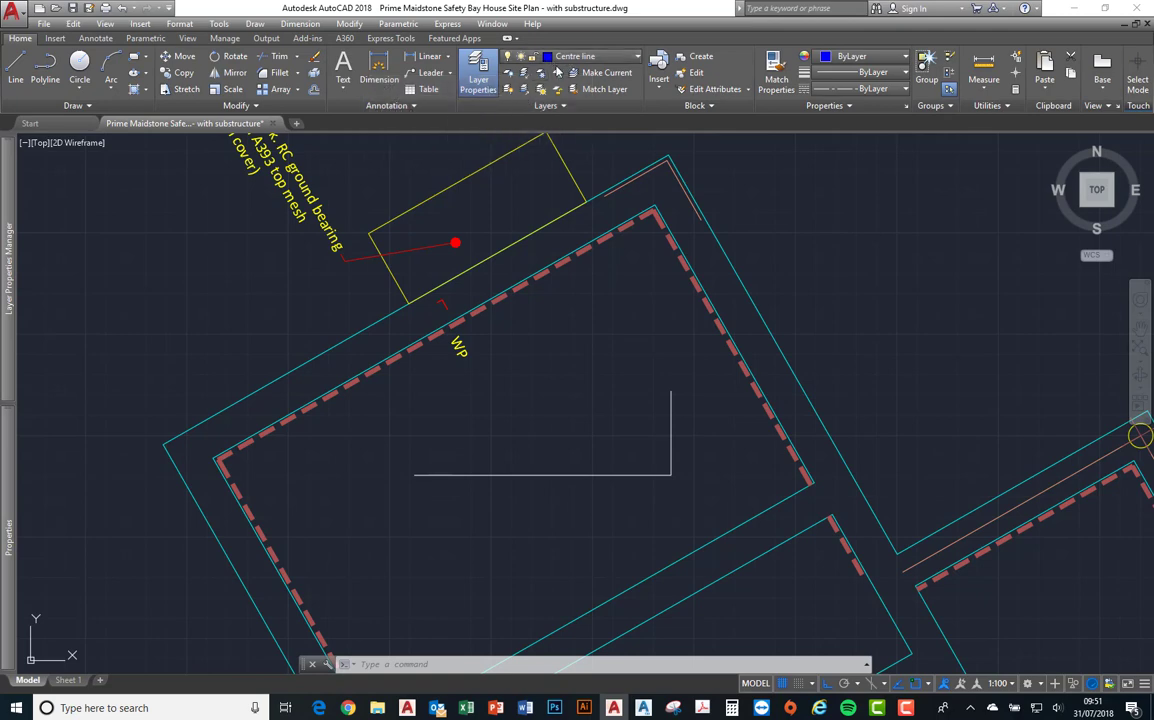
pyautogui.click(893, 58)
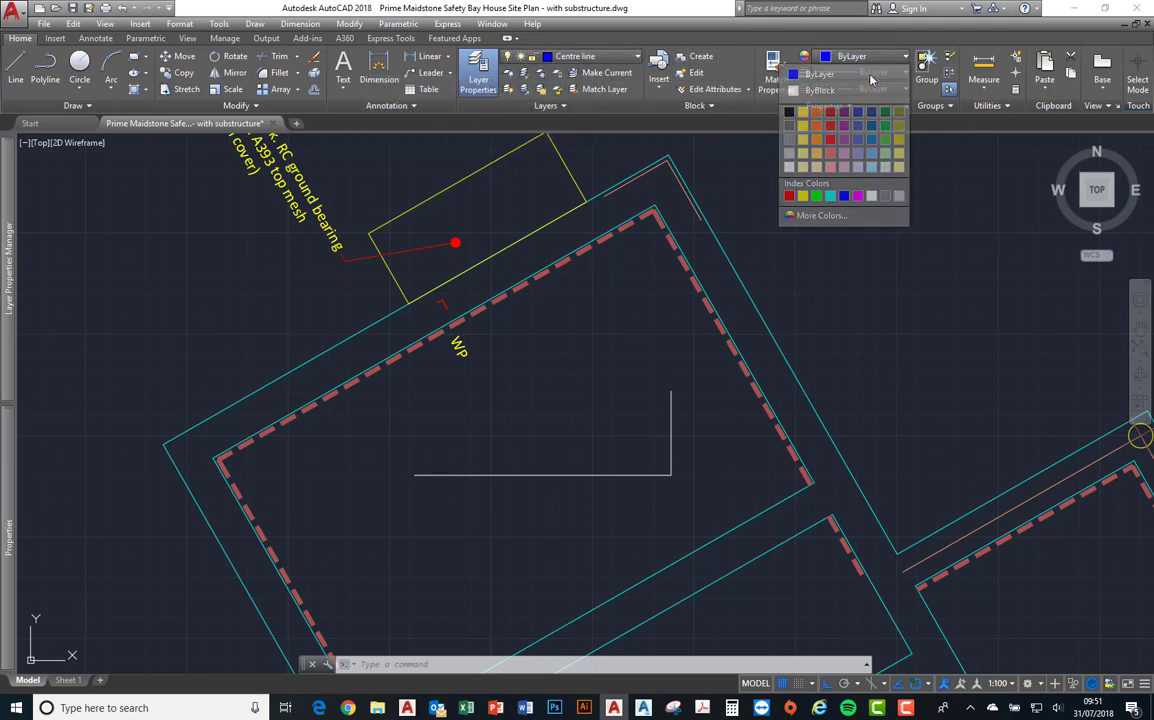
pyautogui.click(860, 73)
pyautogui.click(882, 60)
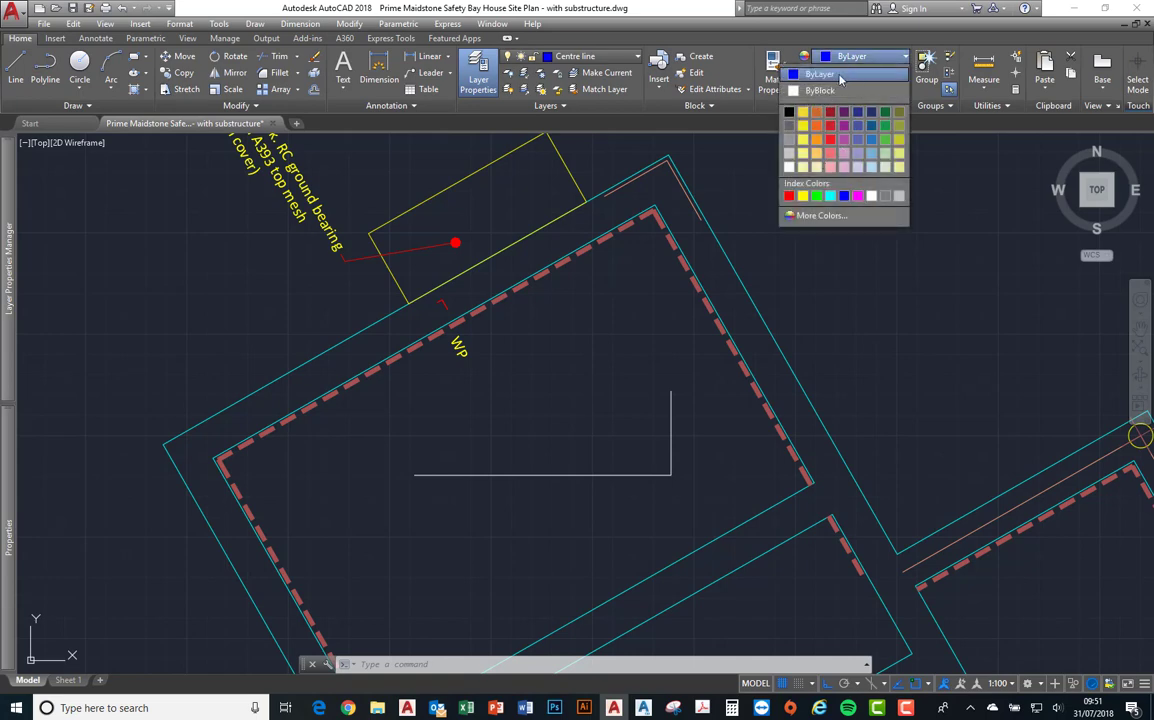
pyautogui.click(826, 75)
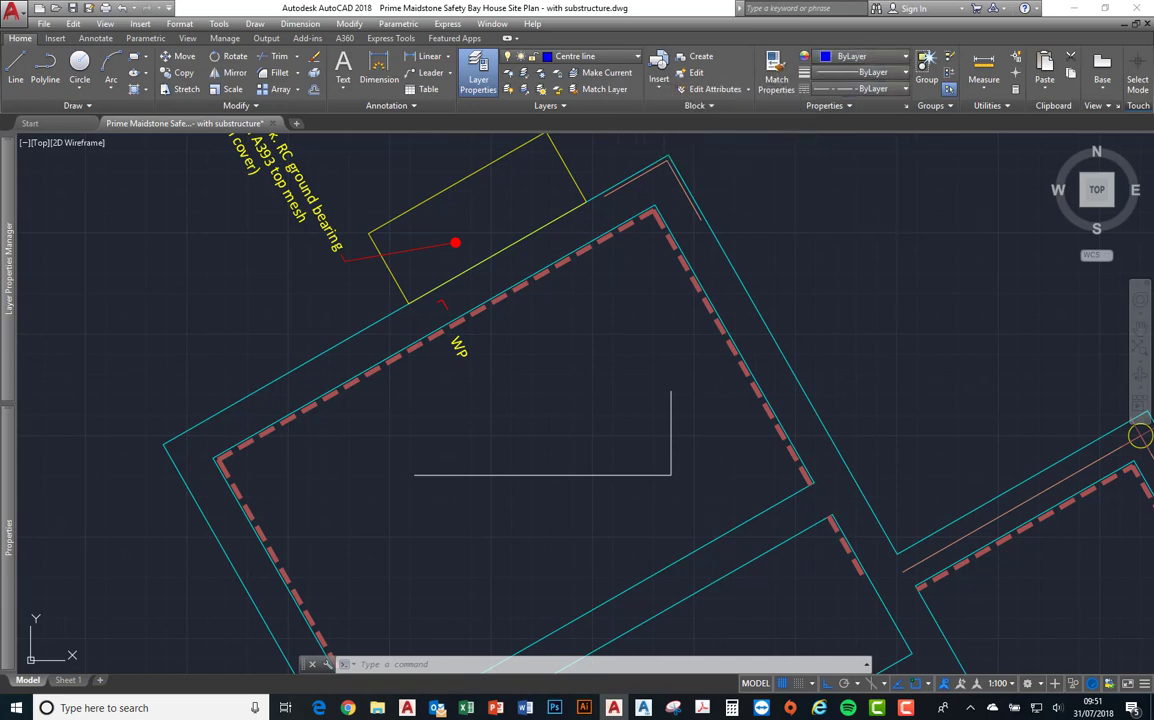
# - Draw a closed four-sided test shape with the Line command inside the Plot 1 foundation outline
pyautogui.write('l')
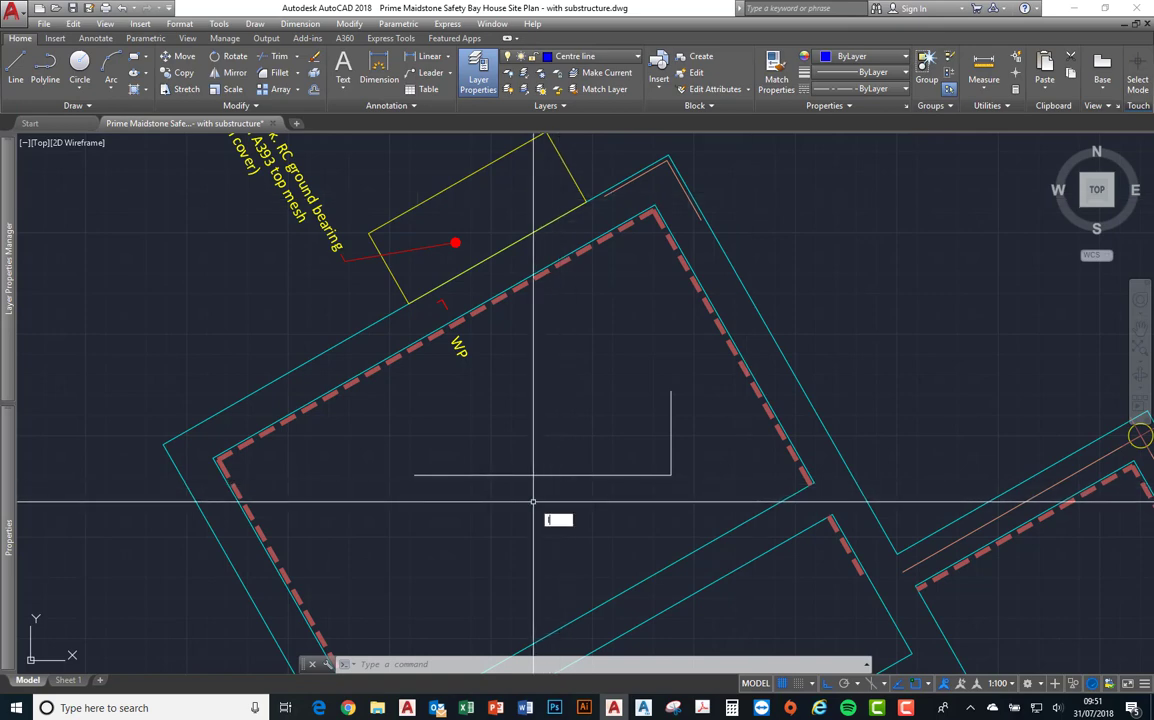
pyautogui.press('Return')
pyautogui.click(429, 516)
pyautogui.click(619, 516)
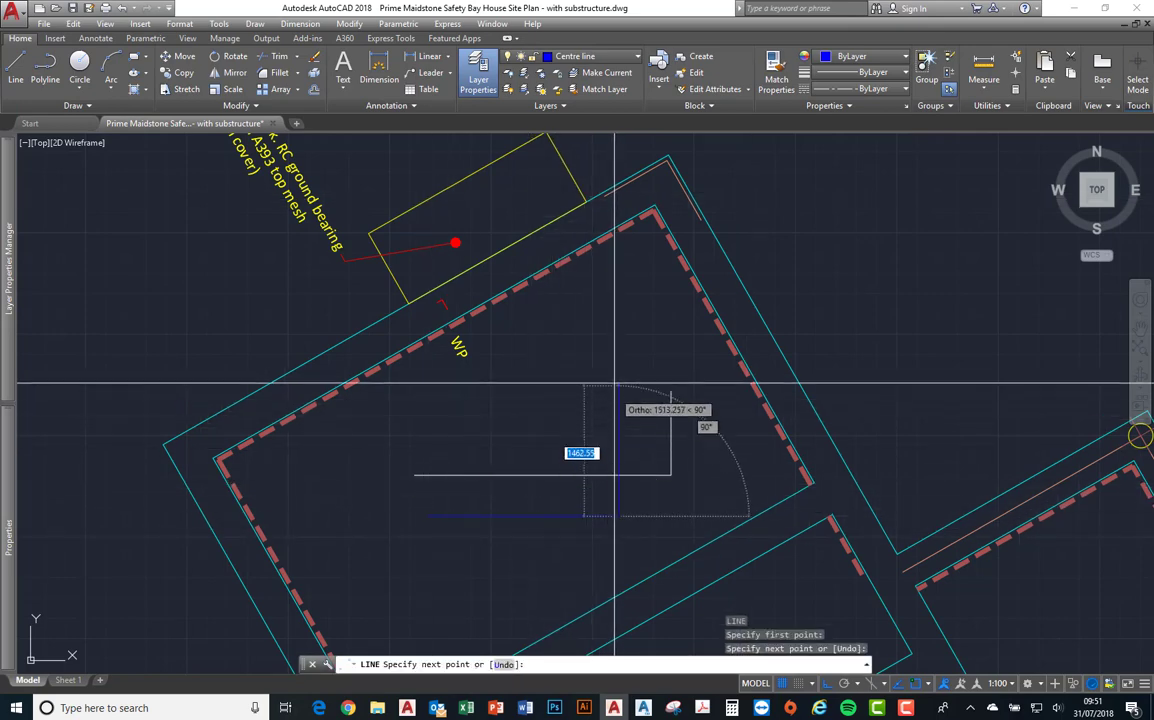
pyautogui.click(619, 379)
pyautogui.click(537, 405)
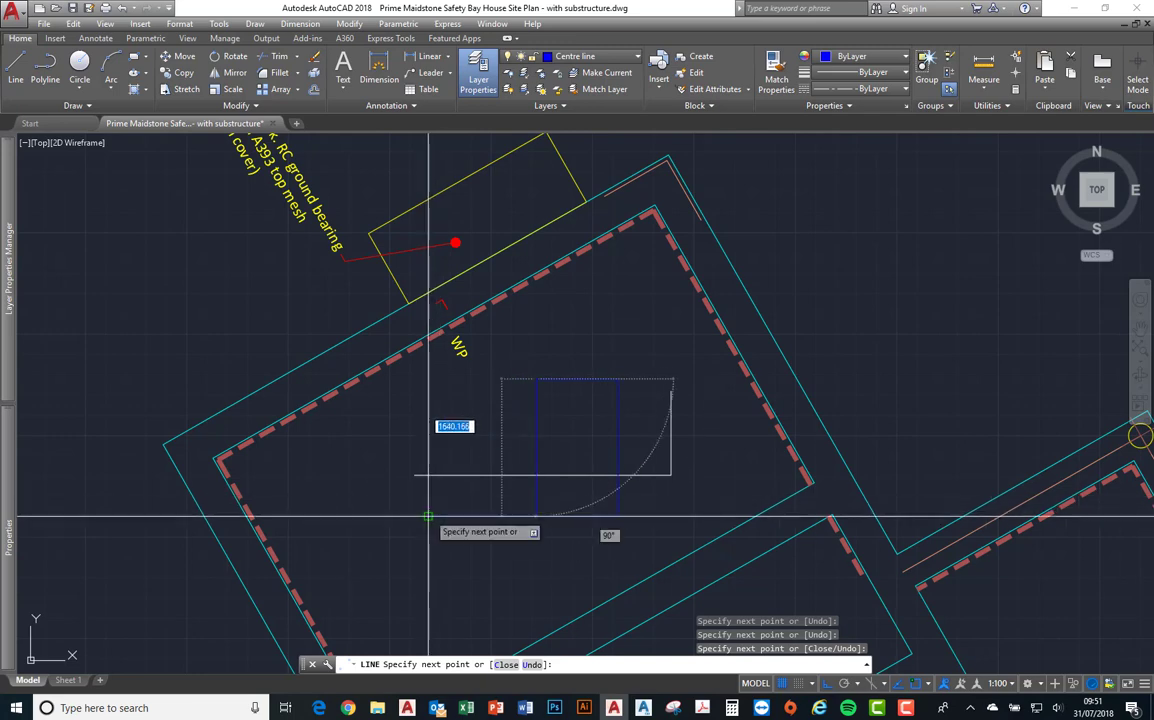
pyautogui.click(430, 515)
pyautogui.press('Return')
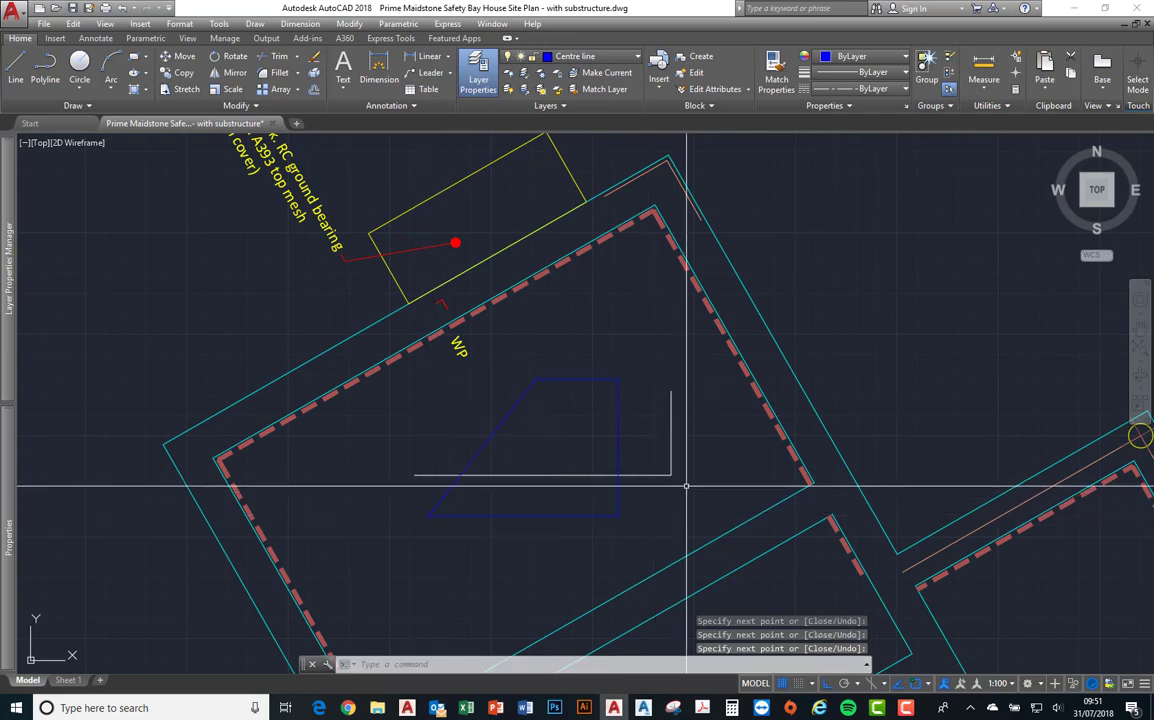
# - Erase the white test lines and the blue four-sided test shape inside the foundation outline
pyautogui.click(685, 485)
pyautogui.click(664, 457)
pyautogui.press('Delete')
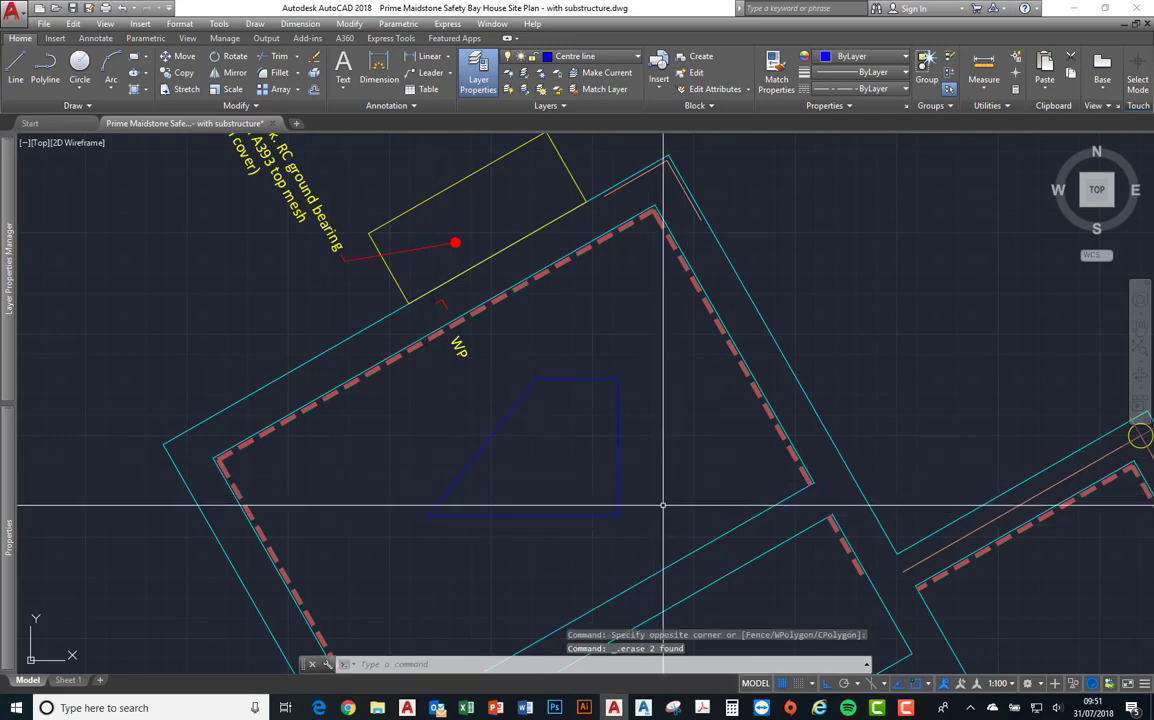
pyautogui.click(641, 541)
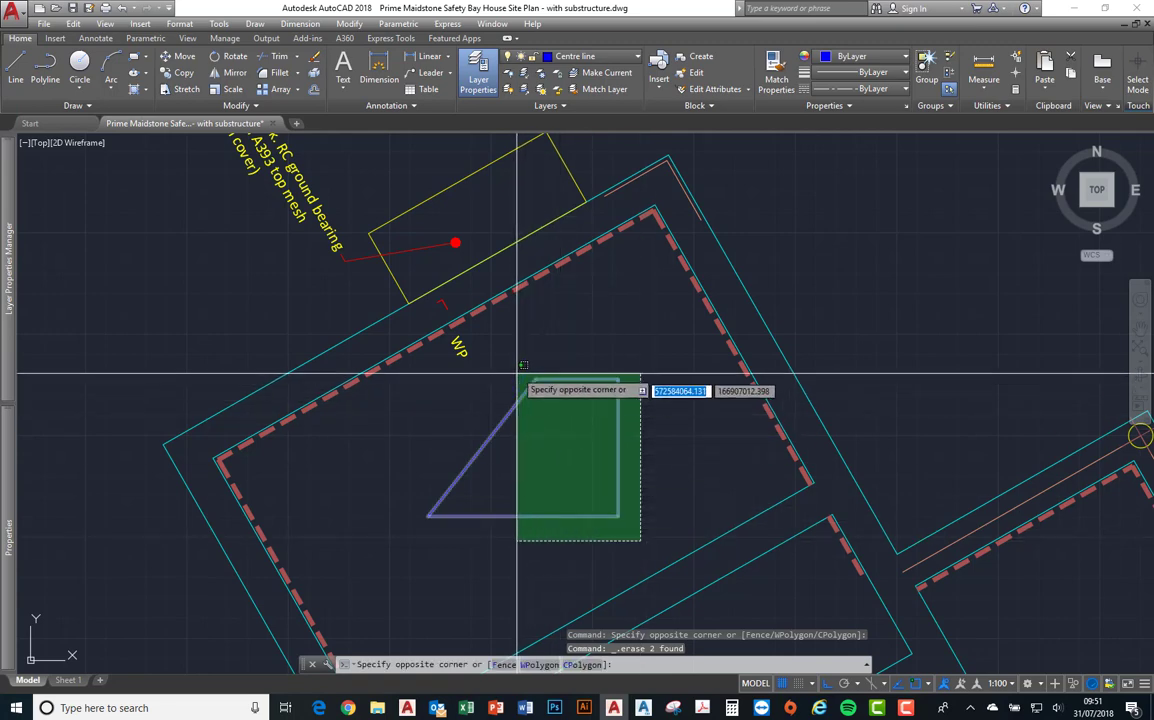
pyautogui.click(515, 367)
pyautogui.press('Delete')
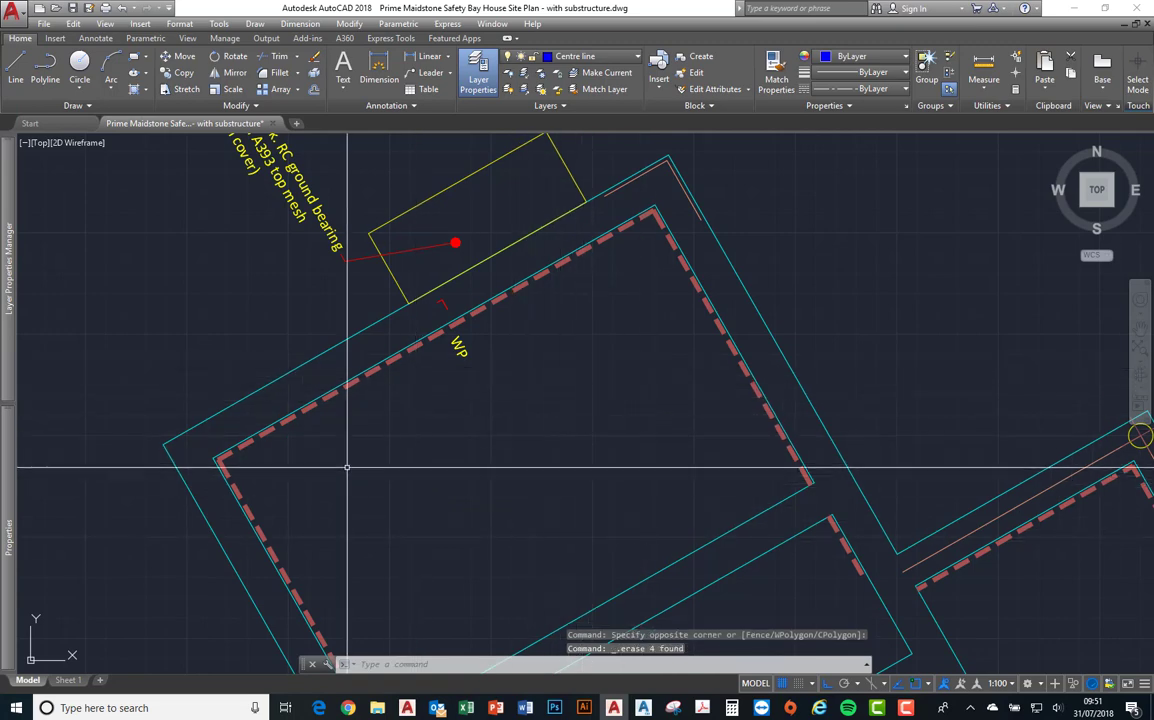
# - Inspect the freeze state of layer 0 and select the dashed outline inside the foundation to check its layer
pyautogui.moveTo(7, 287)
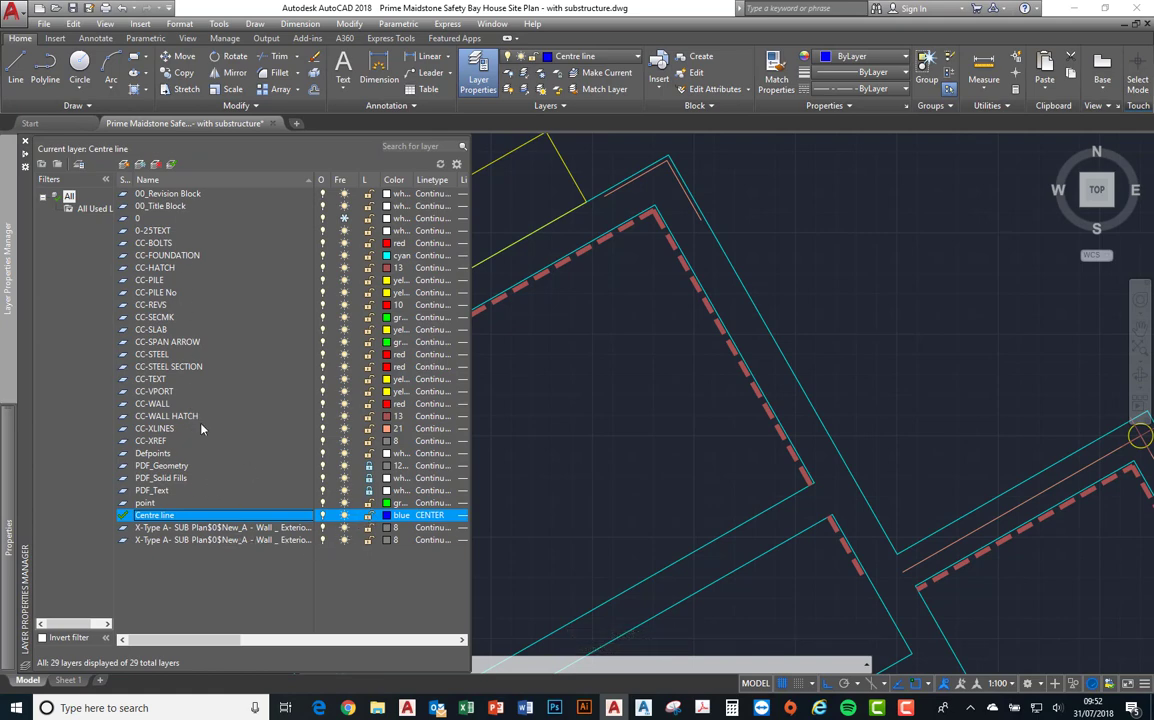
pyautogui.click(344, 219)
pyautogui.click(610, 248)
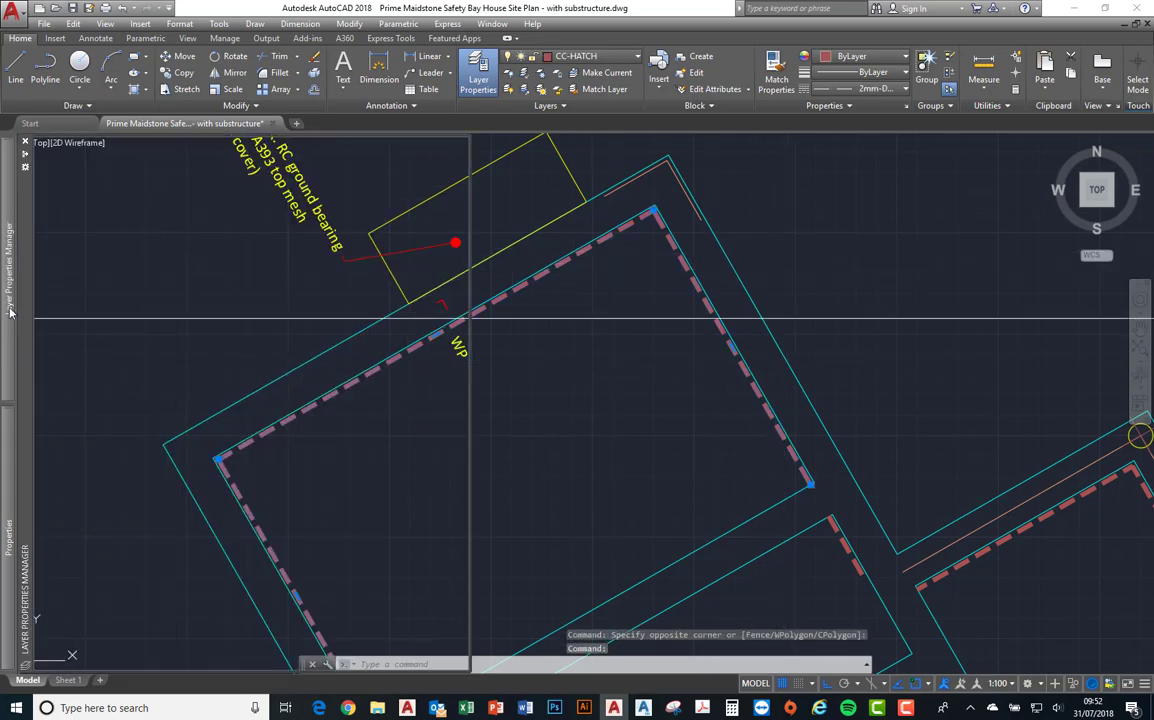
# - Widen the layer list and its Freeze, On and Lineweight columns to examine the Centre line layer's properties
pyautogui.moveTo(10, 313)
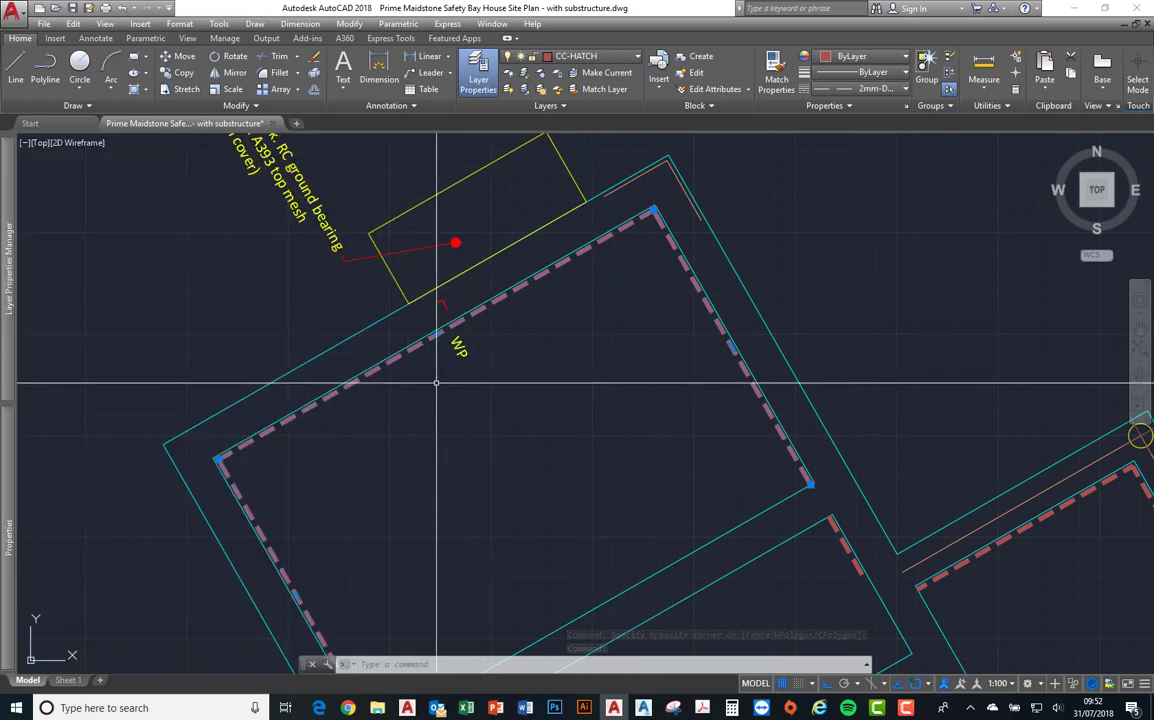
pyautogui.click(155, 515)
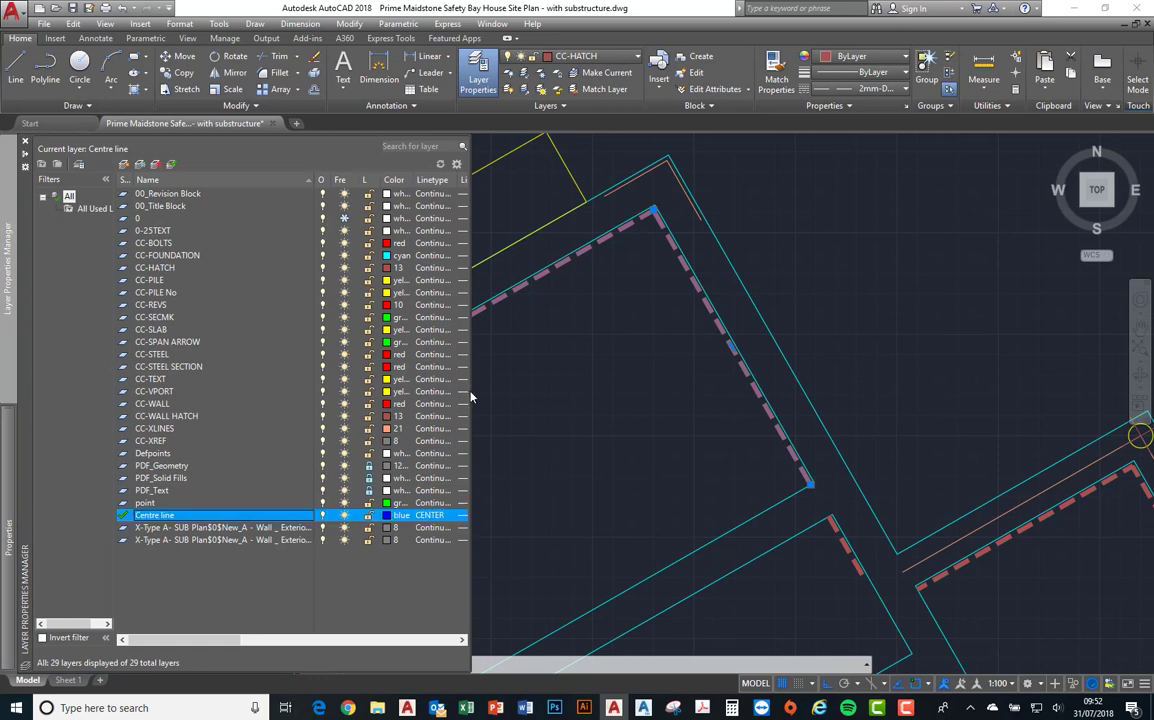
pyautogui.moveTo(472, 392); pyautogui.dragTo(792, 419)
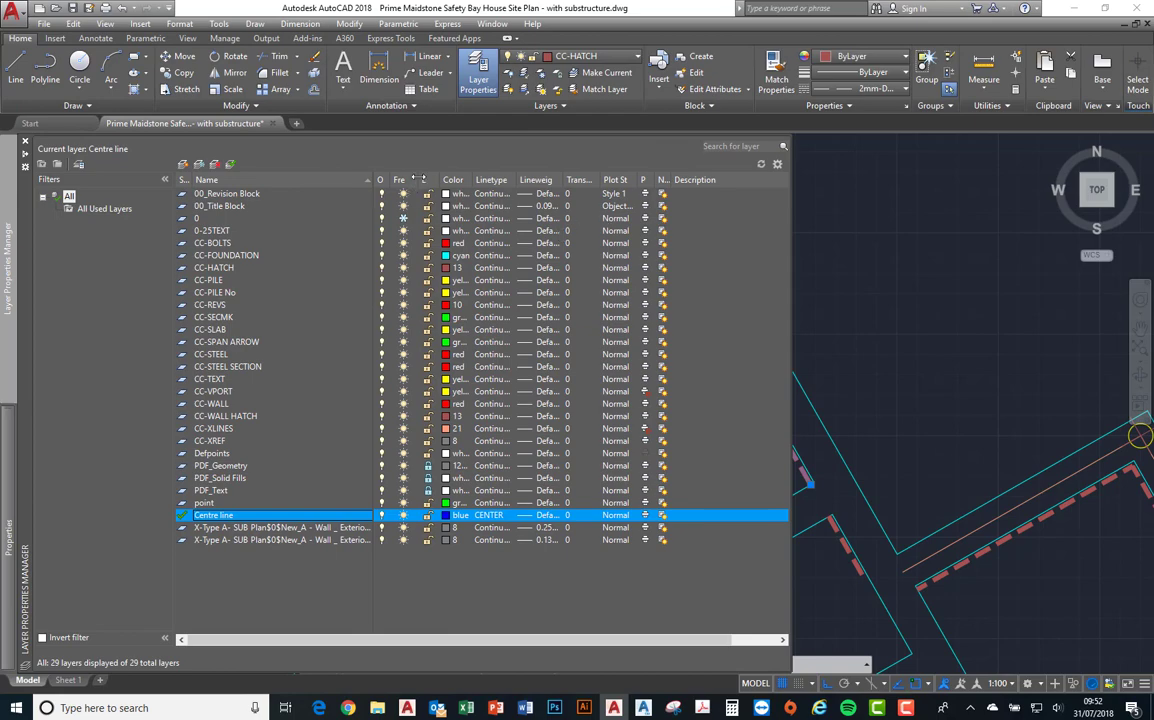
pyautogui.doubleClick(418, 180)
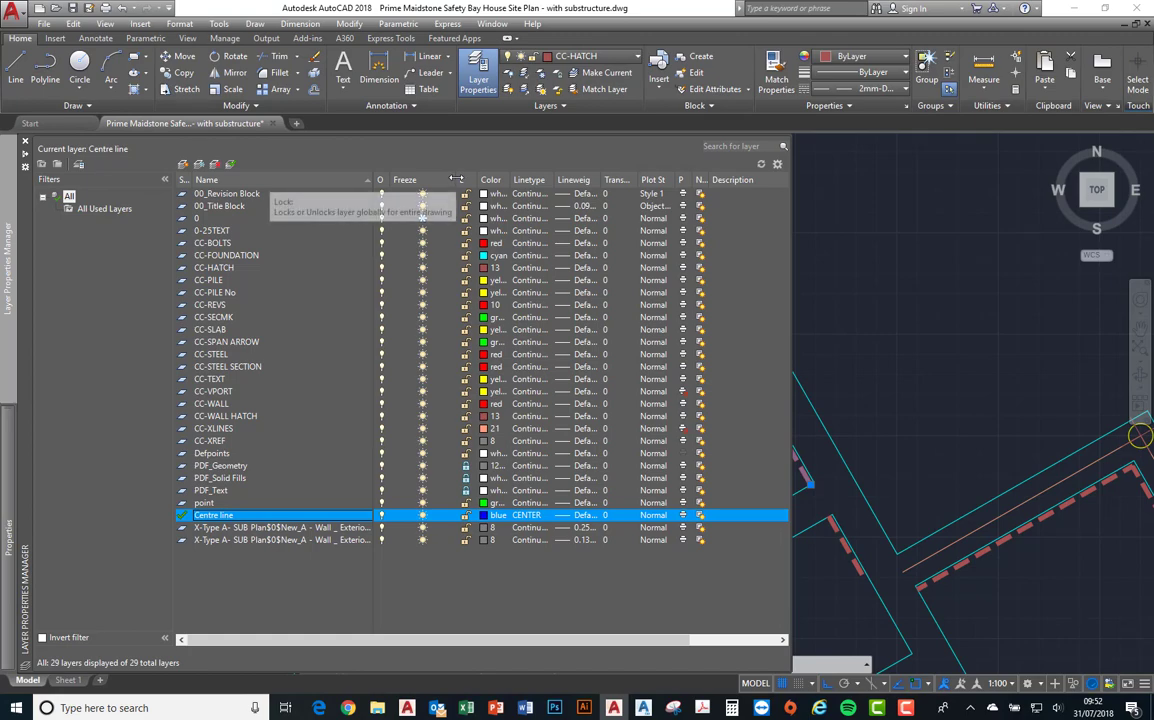
pyautogui.moveTo(409, 180); pyautogui.dragTo(422, 180)
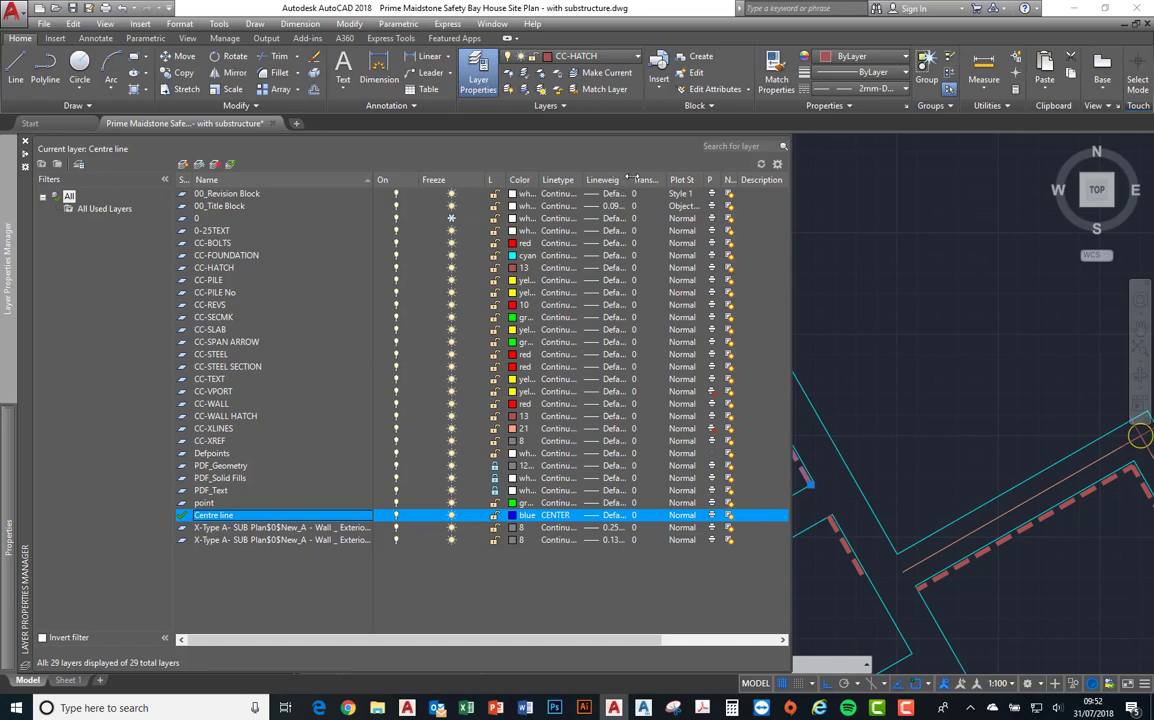
pyautogui.moveTo(630, 179); pyautogui.dragTo(656, 179)
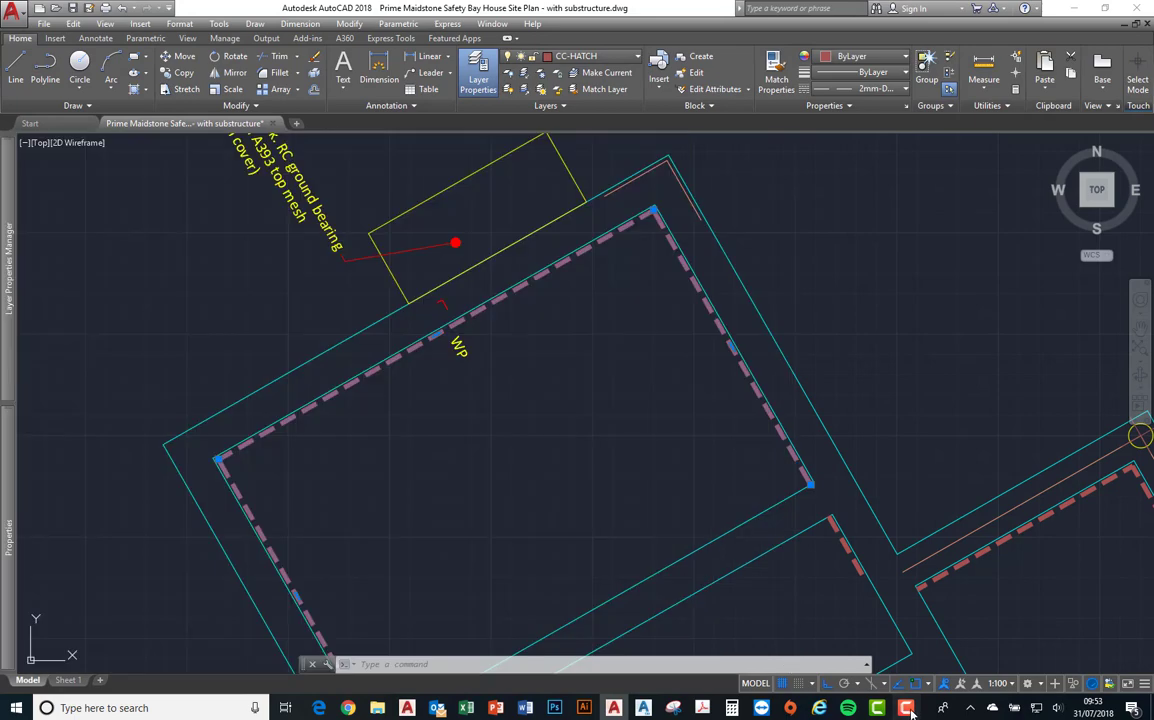
pyautogui.click(906, 707)
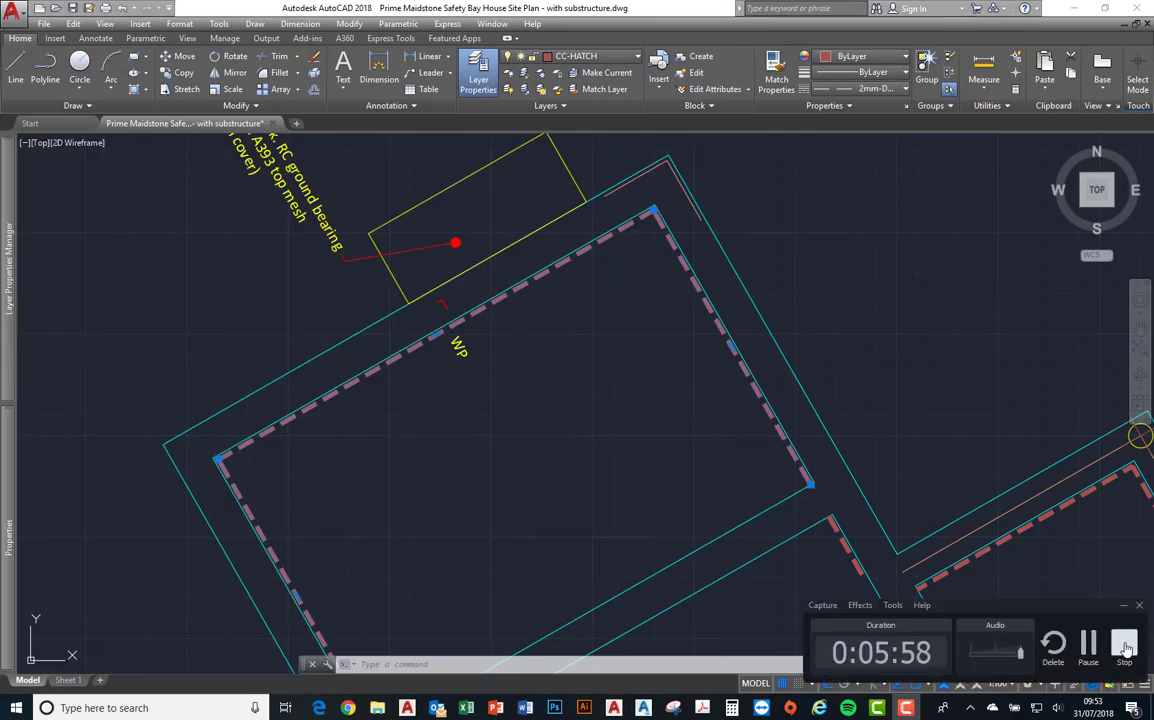